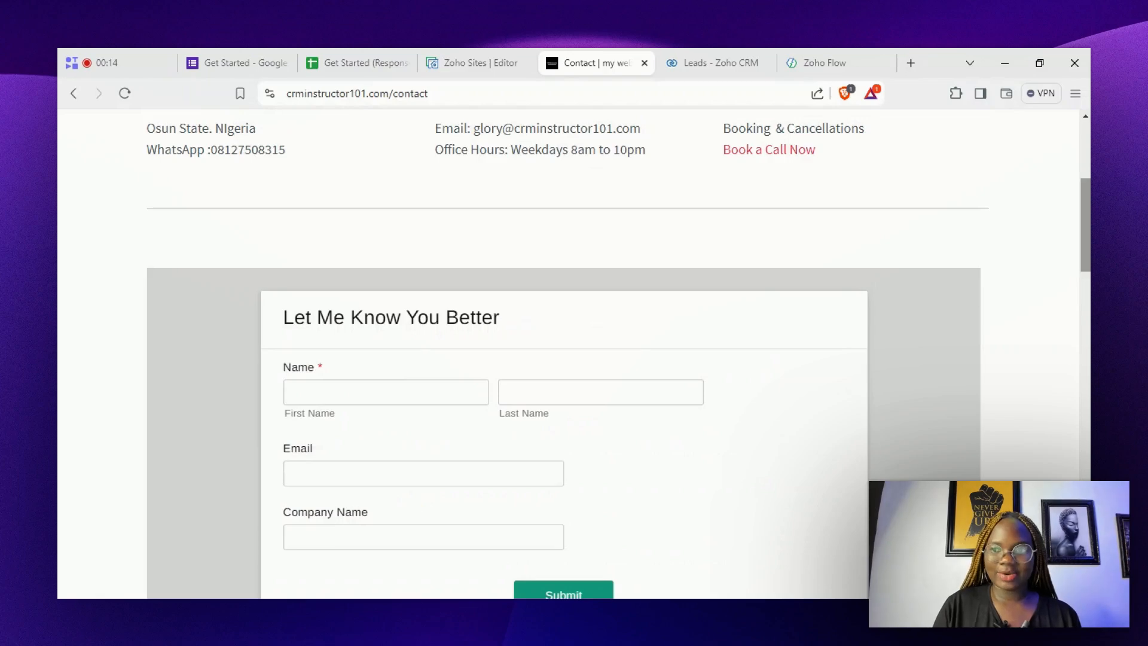
# Step: Review the website's contact page, the Get Started form responses and the Today's Leads list in Zoho CRM
pyautogui.scroll(5, 574, 359)
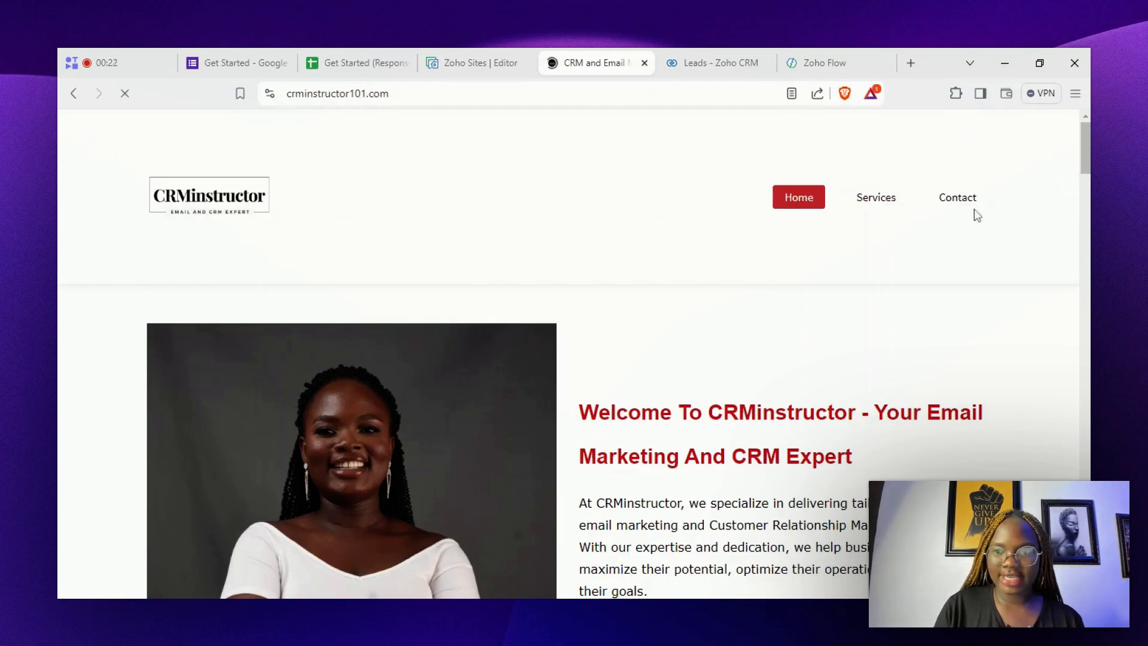
pyautogui.click(961, 203)
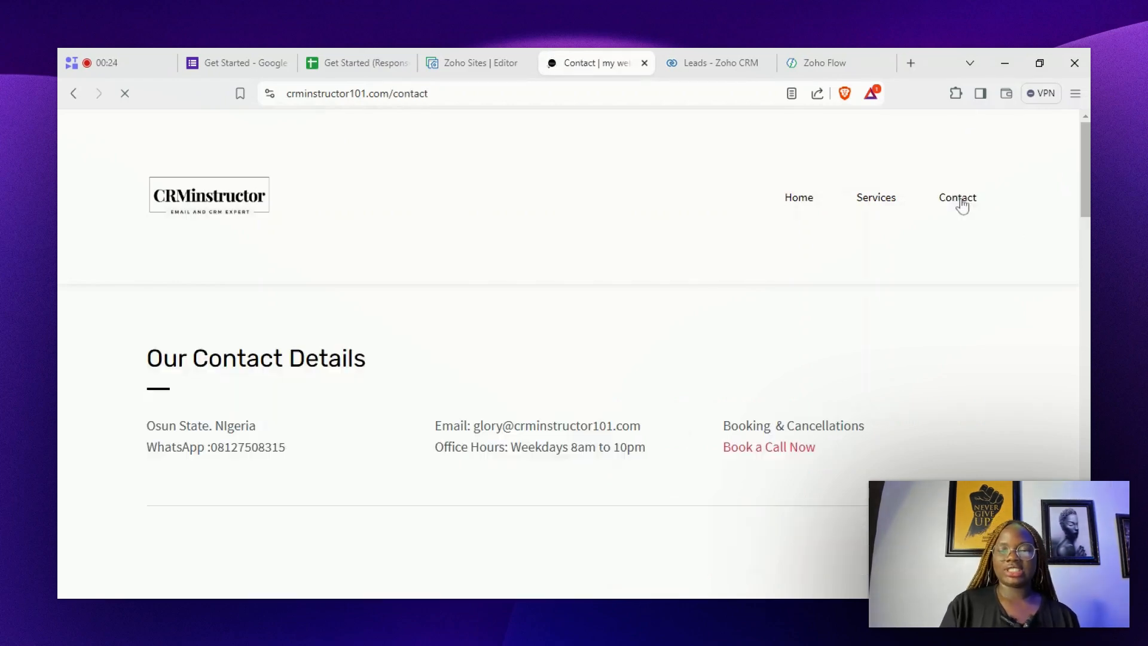
pyautogui.click(232, 55)
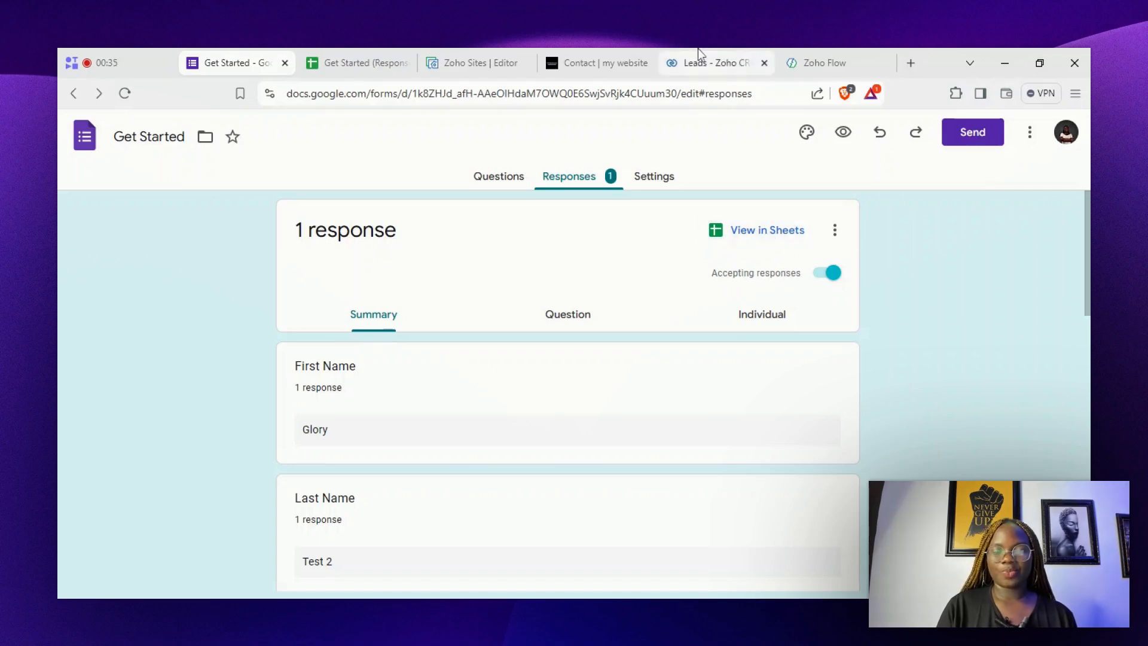
pyautogui.click(688, 64)
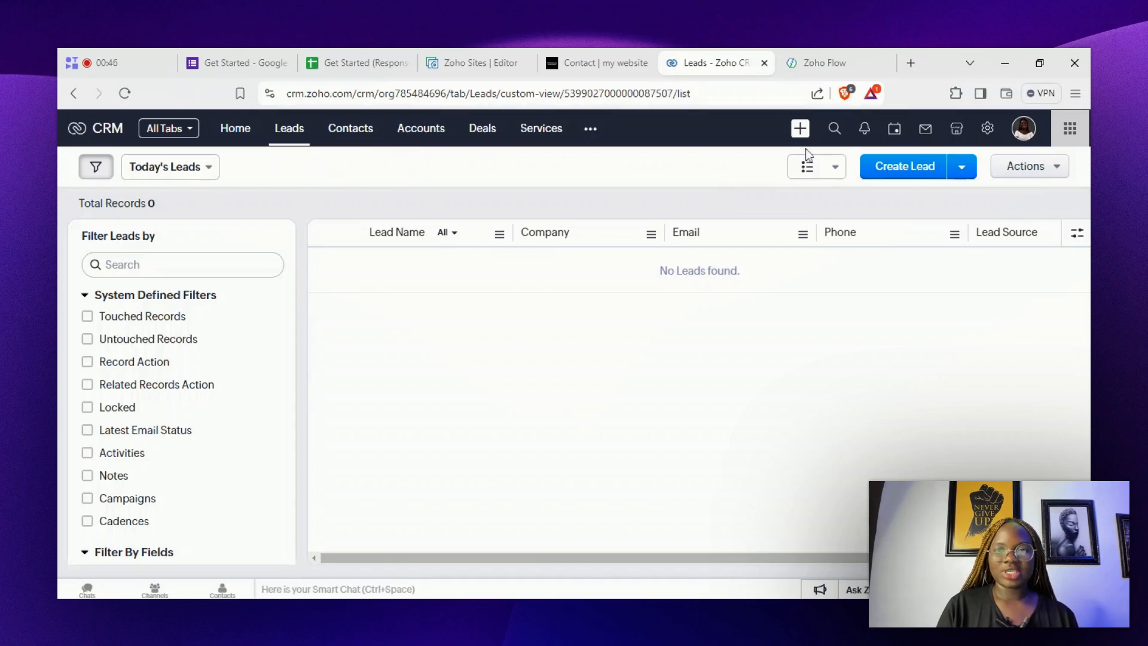
# Step: Switch to Zoho Flow and create a flow named "Google sheet to zoho crm" in the Home folder
pyautogui.click(831, 64)
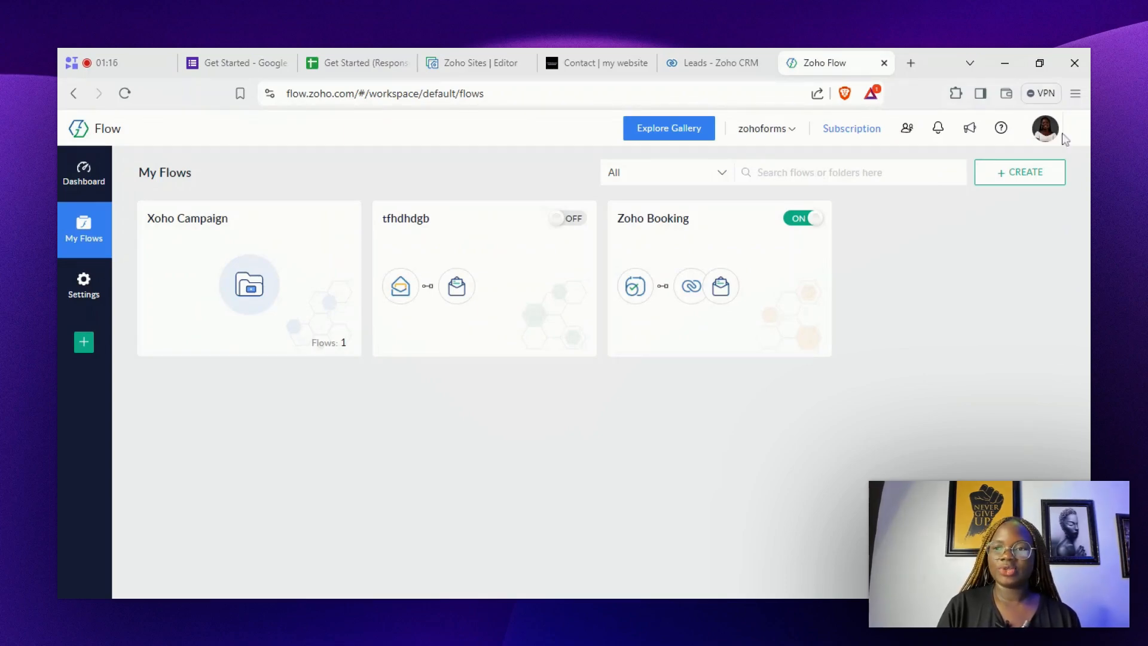
pyautogui.click(993, 180)
pyautogui.click(974, 214)
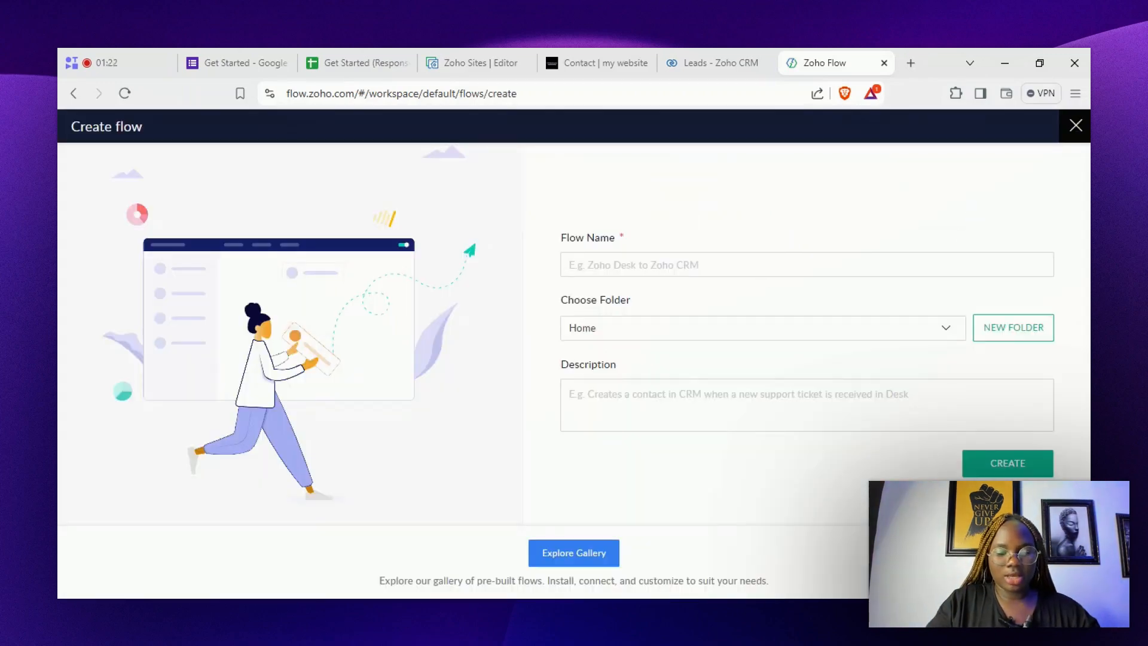
pyautogui.write('Googl')
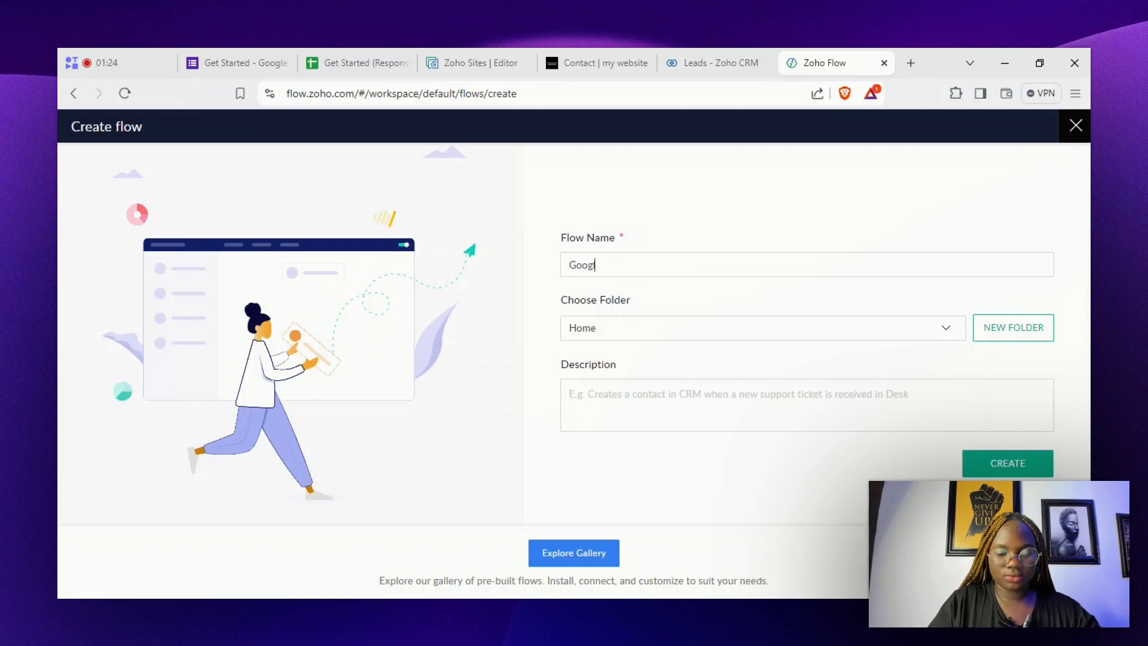
pyautogui.write('e sheet to')
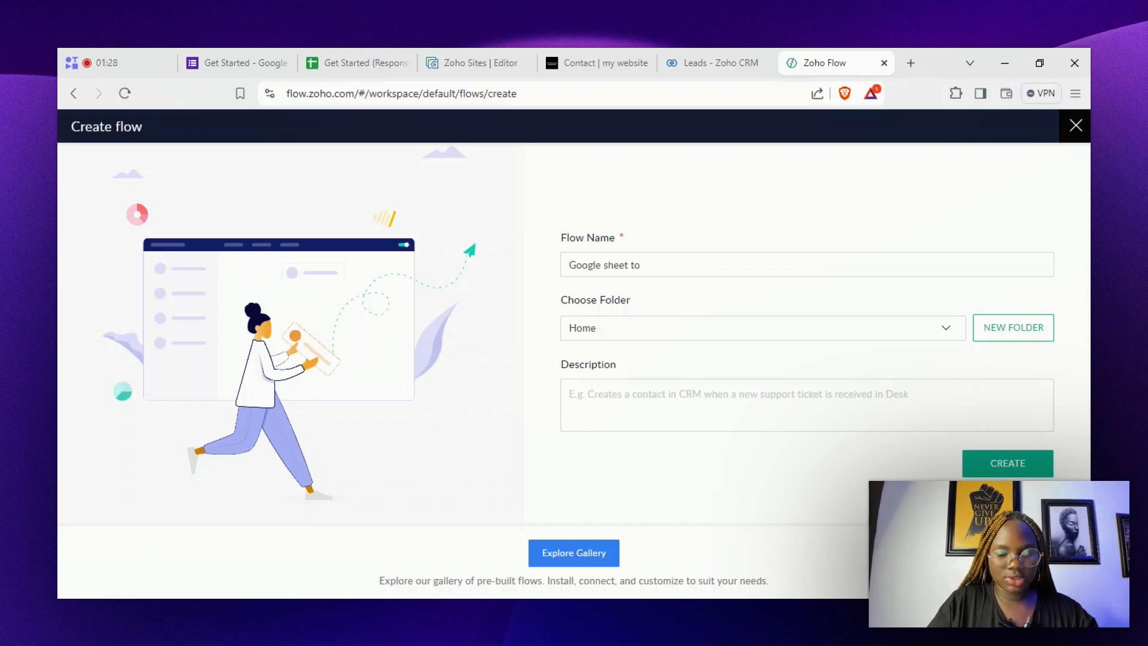
pyautogui.write(' zoho')
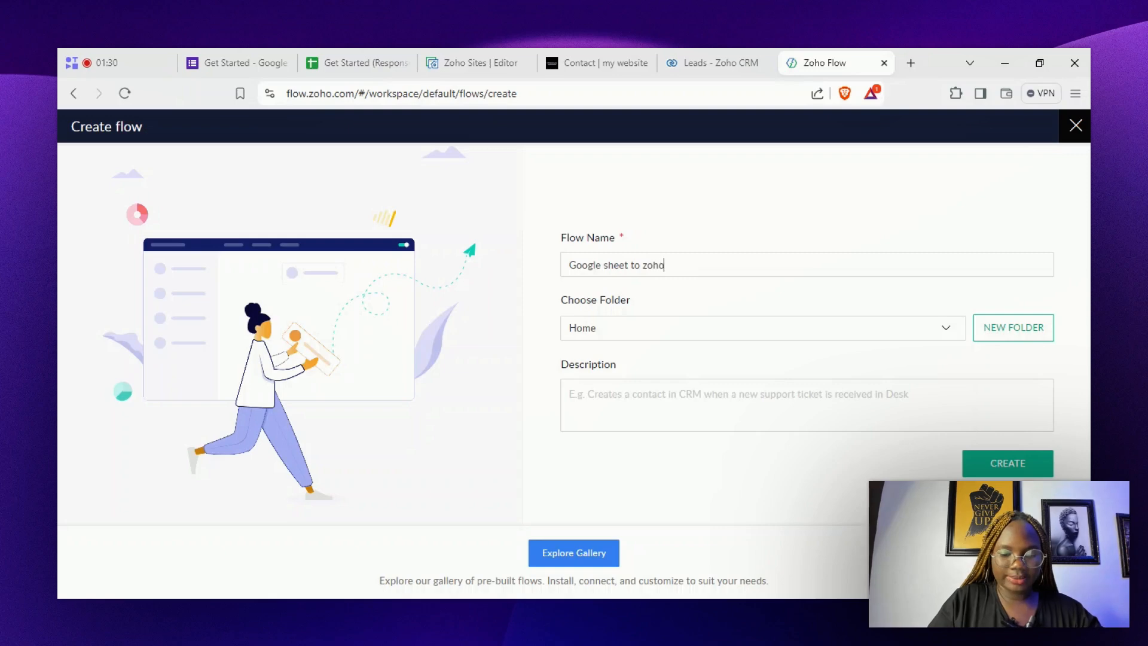
pyautogui.write(' crm')
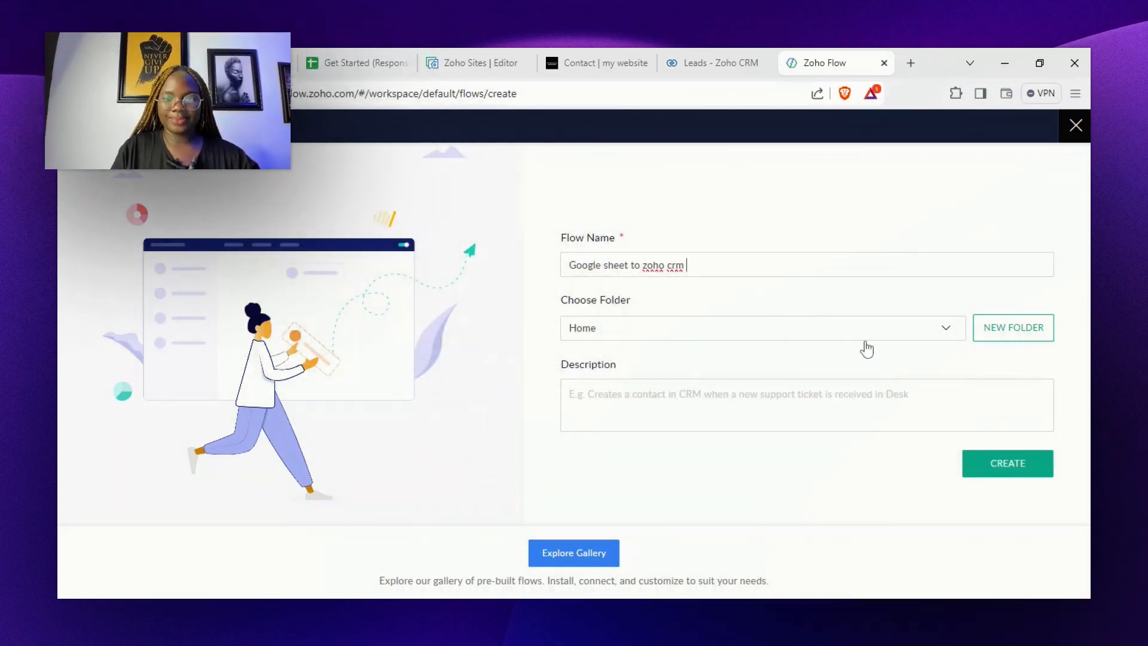
pyautogui.click(998, 476)
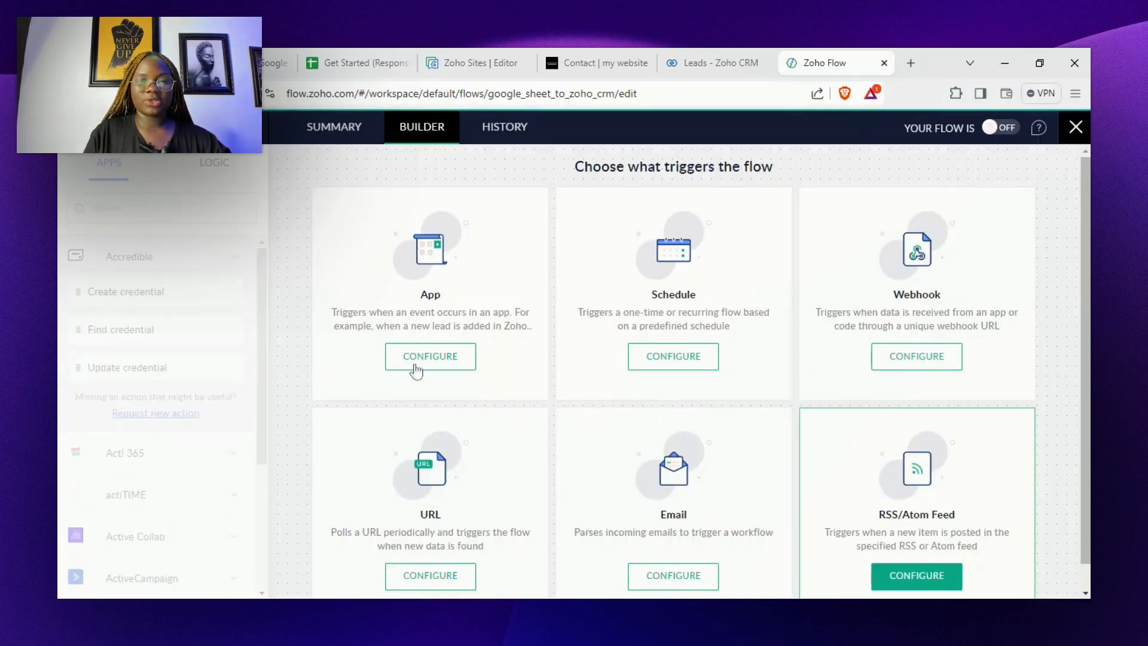
# Step: Configure an app trigger for the flow using Google Sheets with the "Row added - New version" event
pyautogui.click(417, 369)
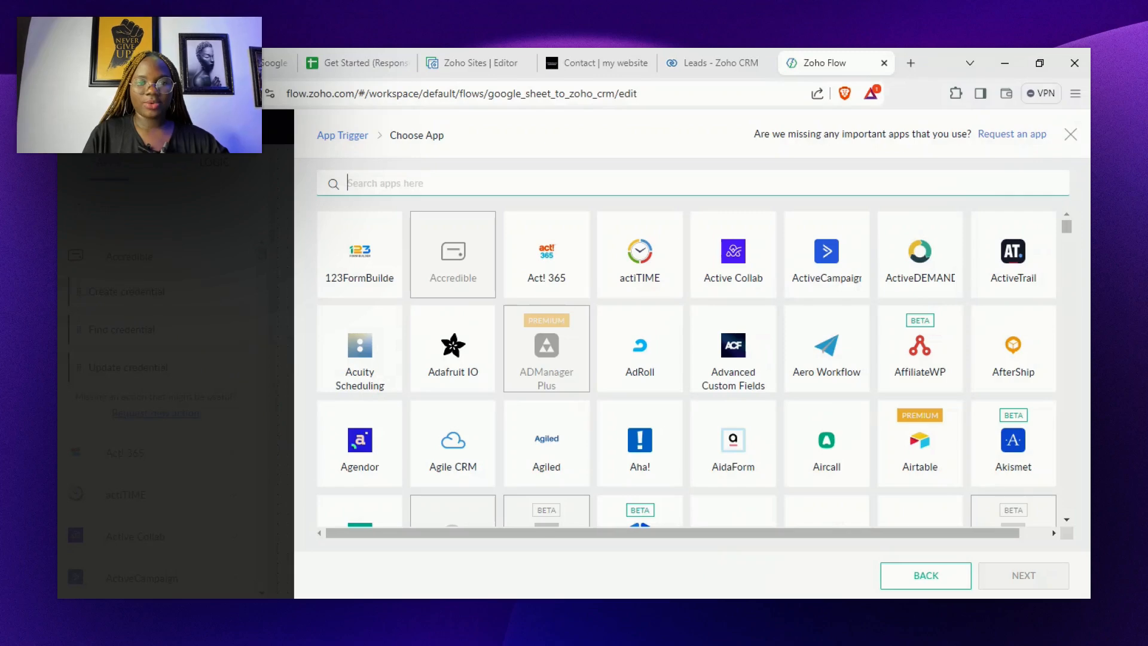
pyautogui.write('google')
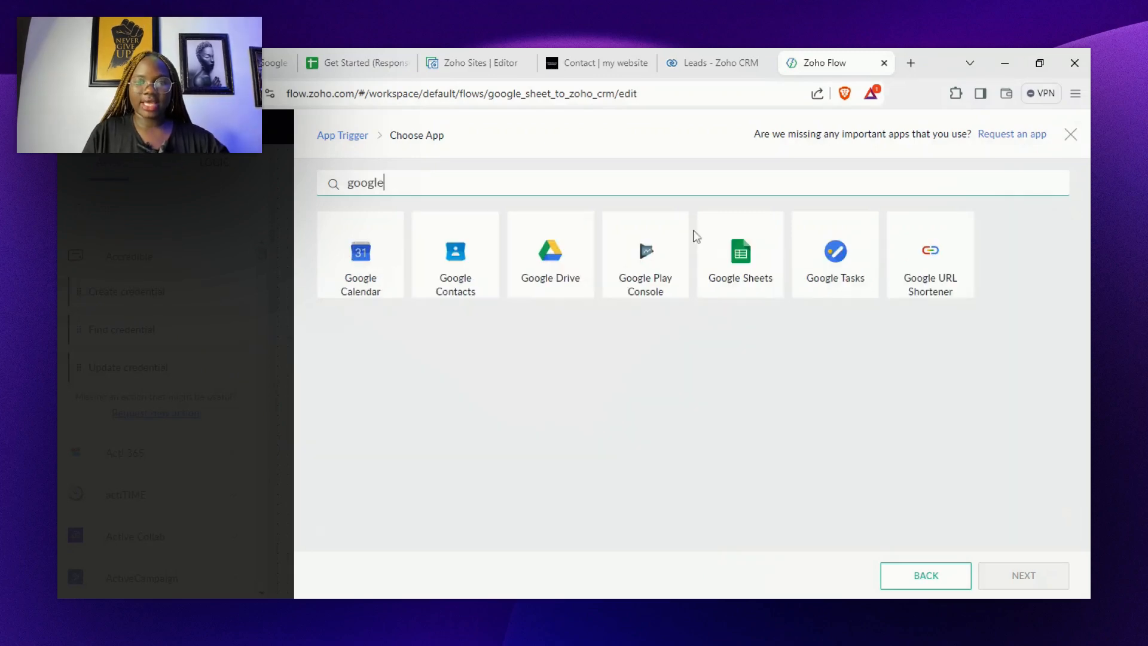
pyautogui.click(740, 270)
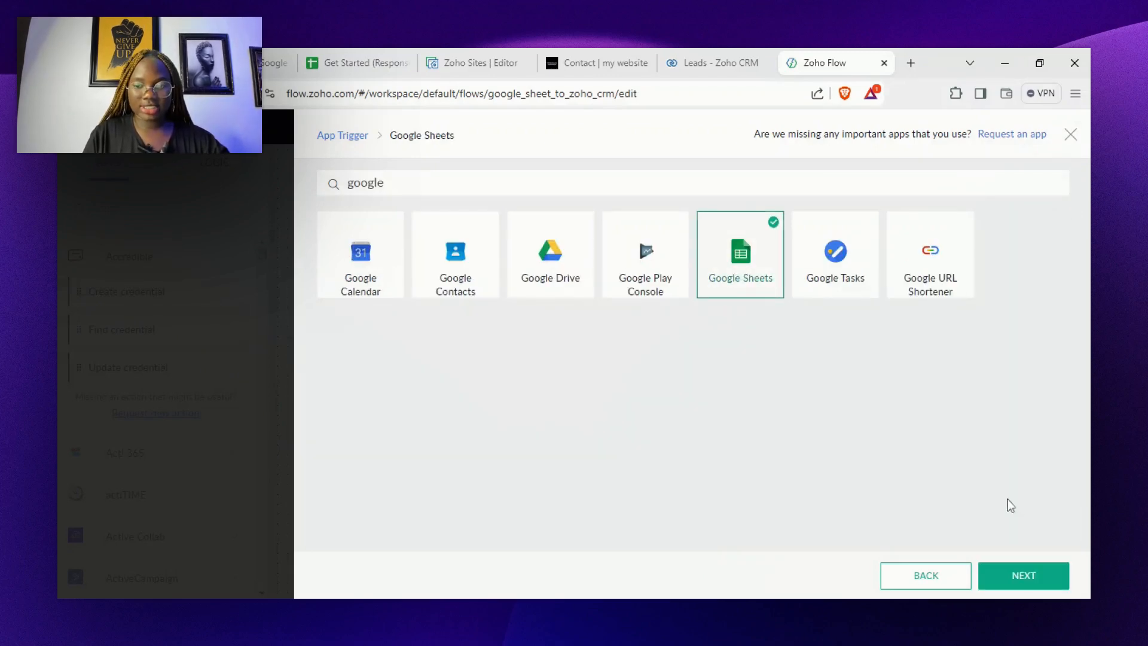
pyautogui.click(1025, 578)
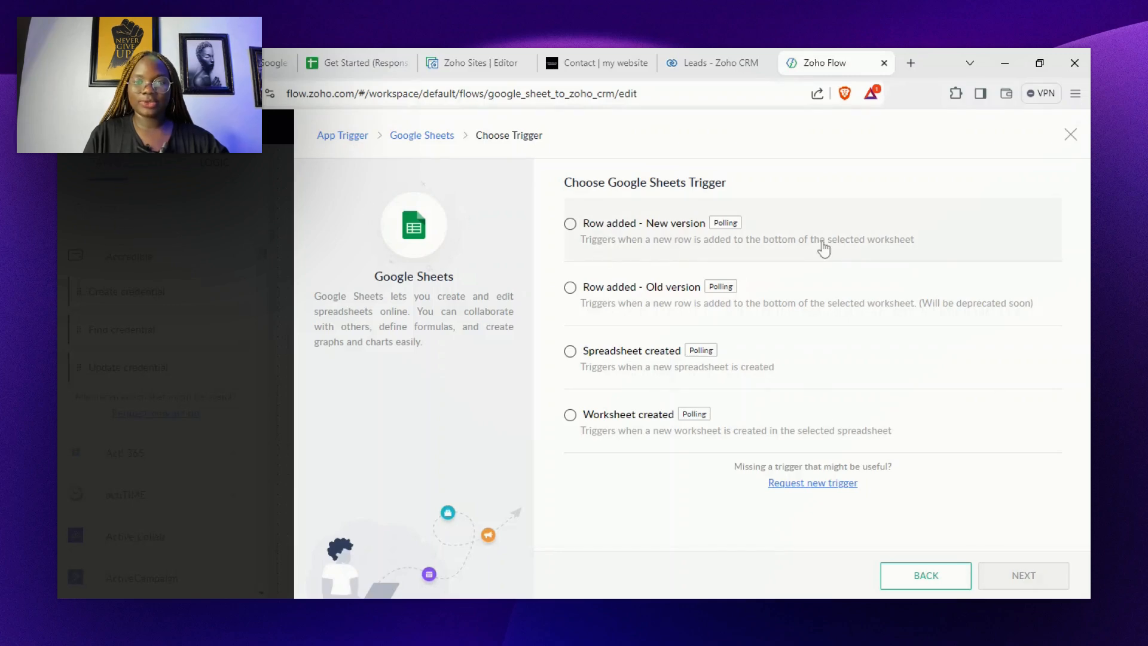
pyautogui.click(571, 225)
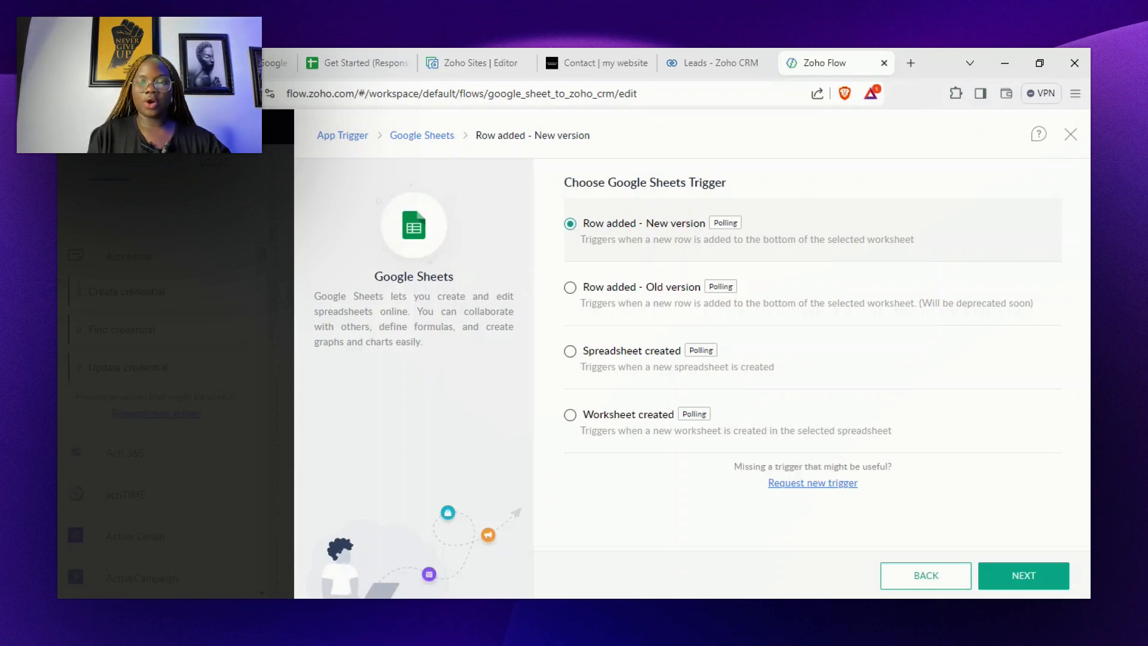
pyautogui.click(1024, 578)
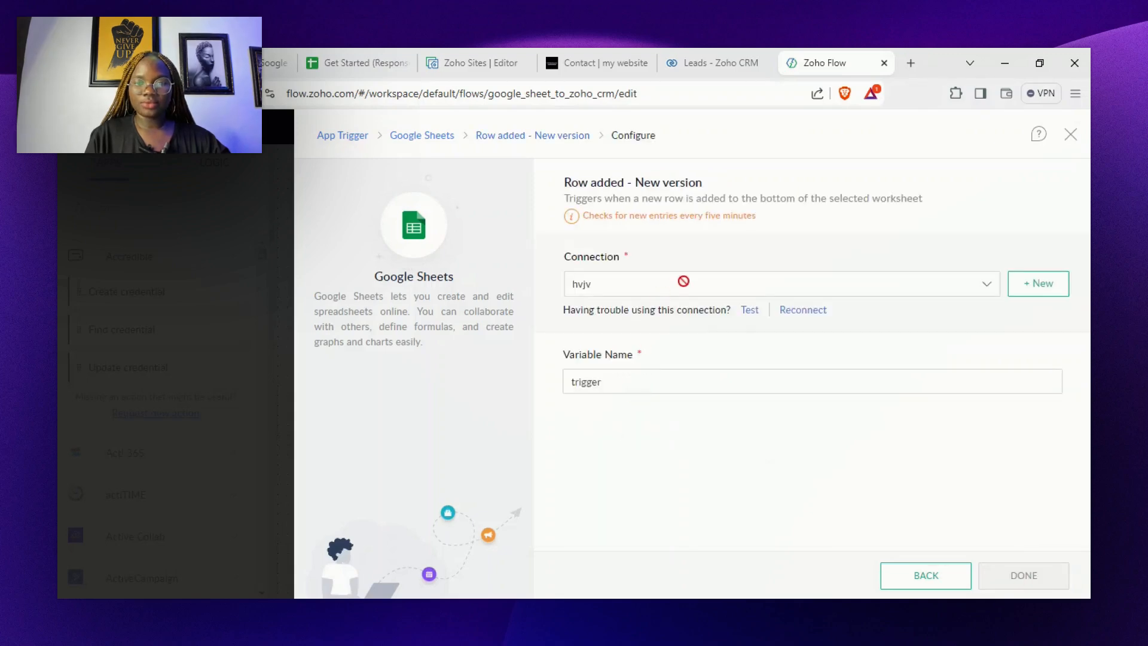
# Step: Create and authorize a new Google Sheets connection named "Google sheet" for all triggers and actions
pyautogui.click(1040, 285)
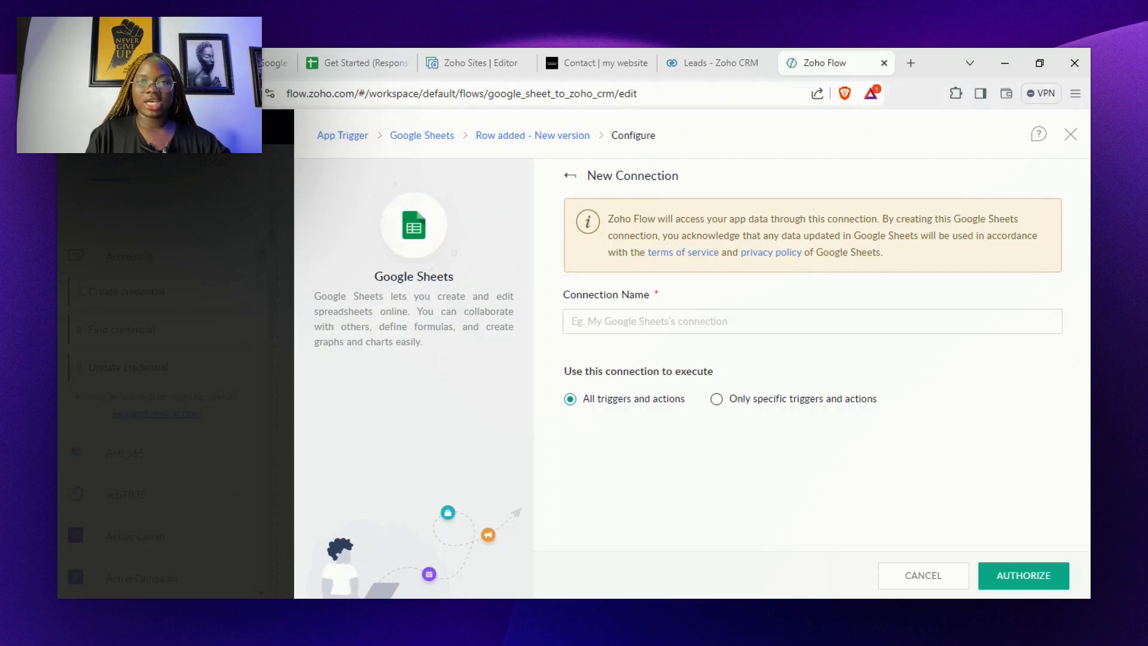
pyautogui.click(573, 321)
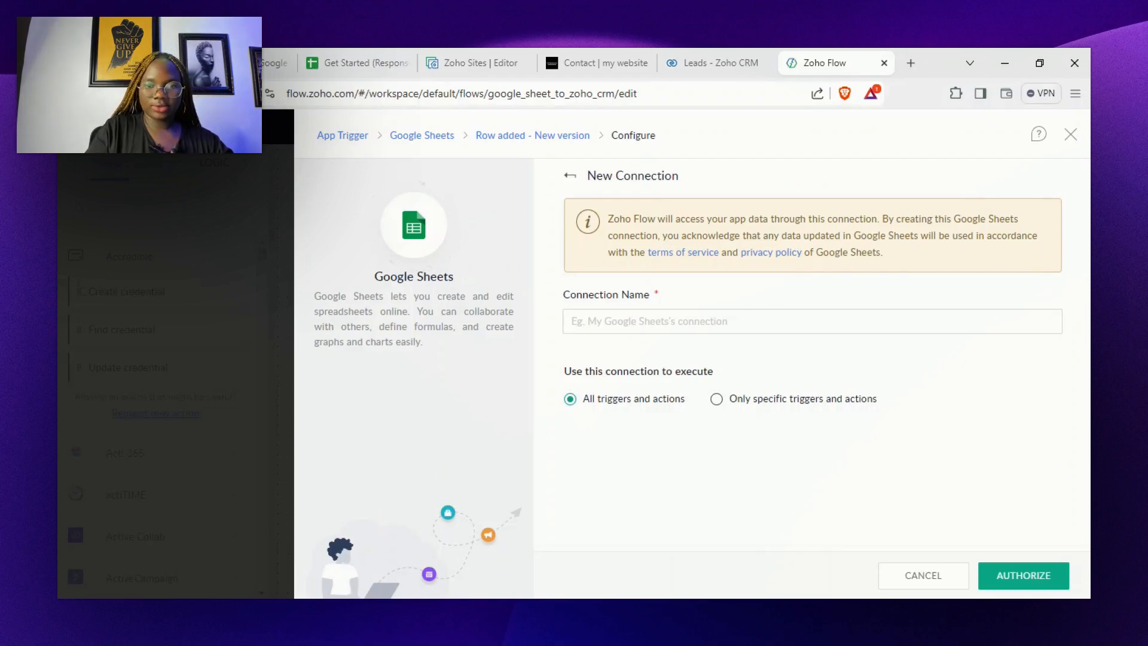
pyautogui.write('Google')
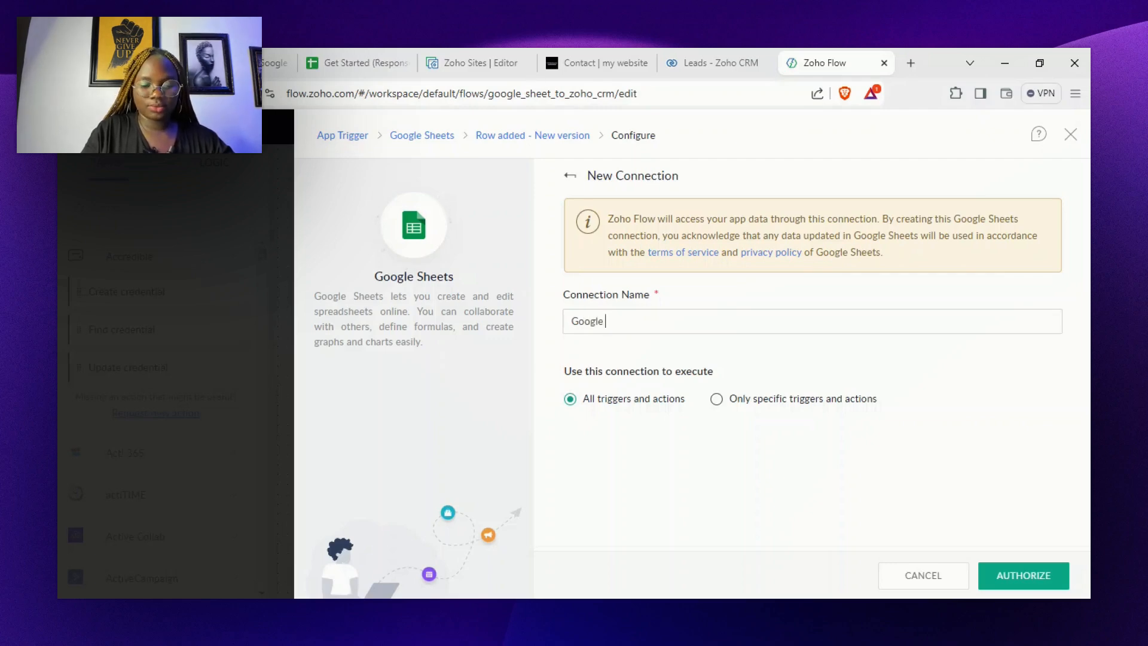
pyautogui.write(' sheet')
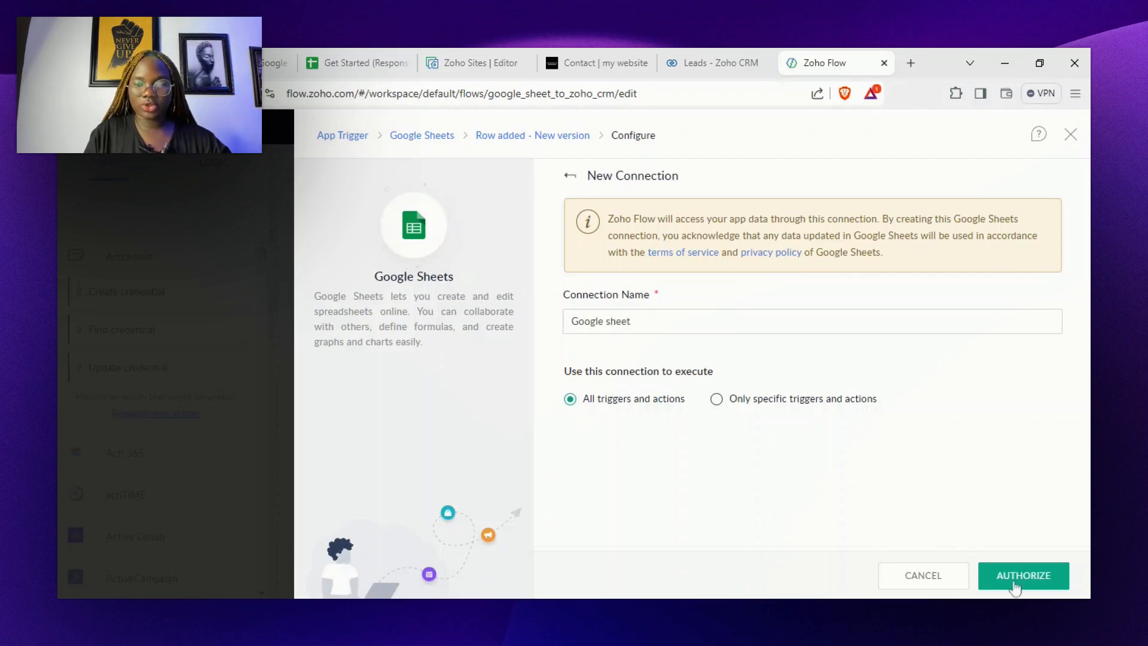
pyautogui.click(1015, 585)
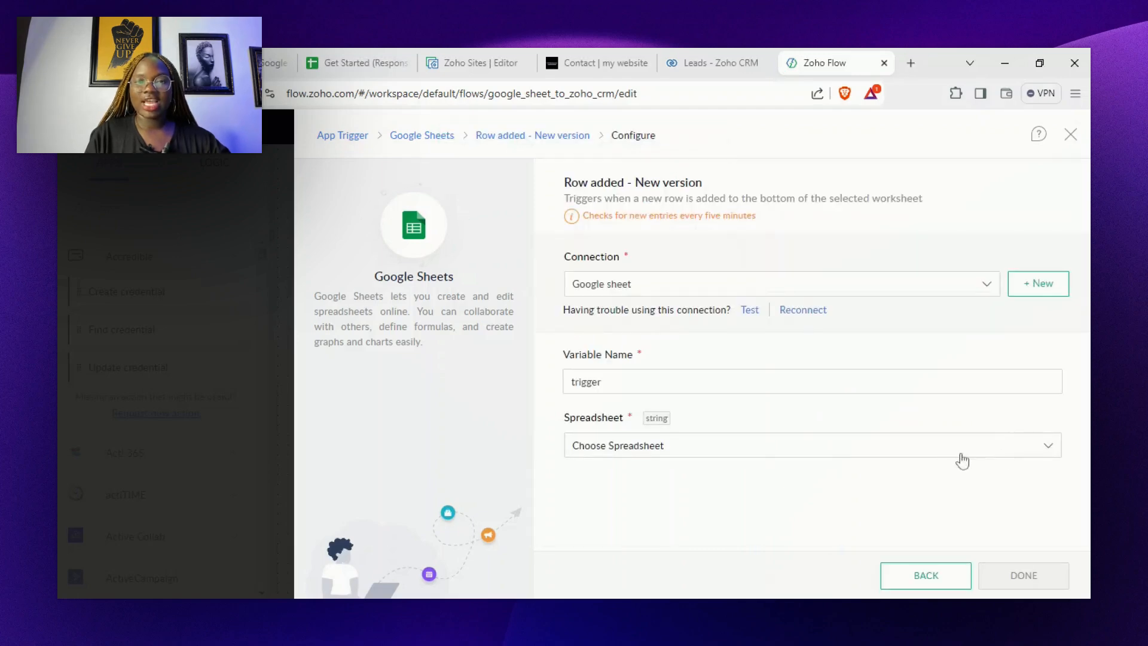
# Step: Check the form's response sheet in Google Sheets and choose Get Started (Responses) as the trigger's spreadsheet
pyautogui.click(962, 454)
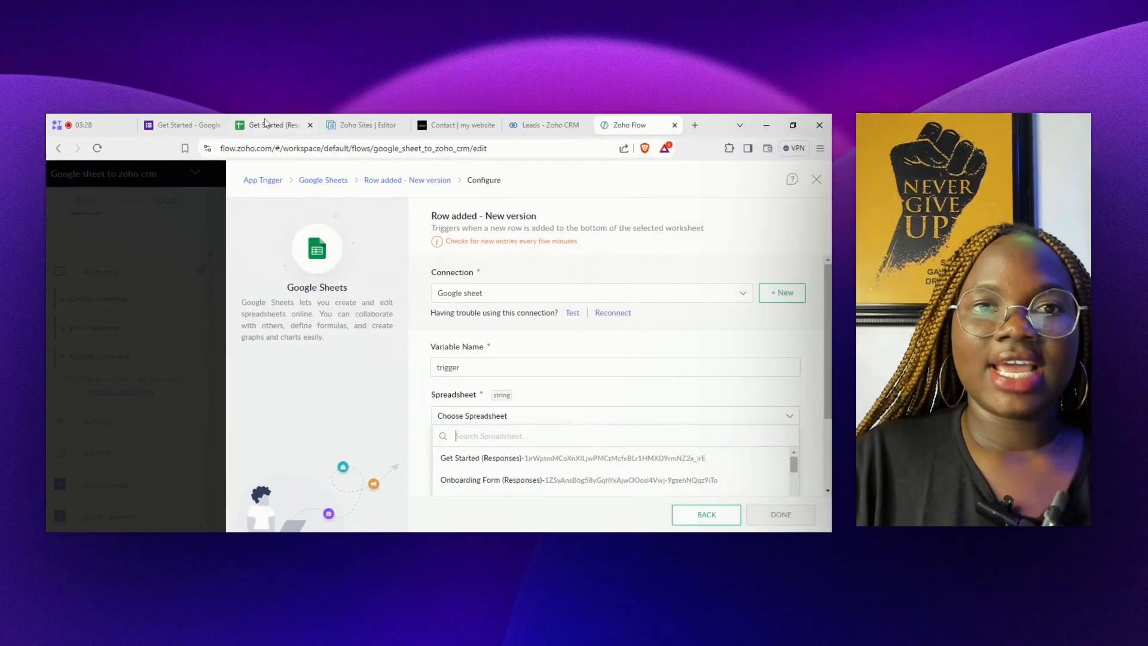
pyautogui.click(359, 62)
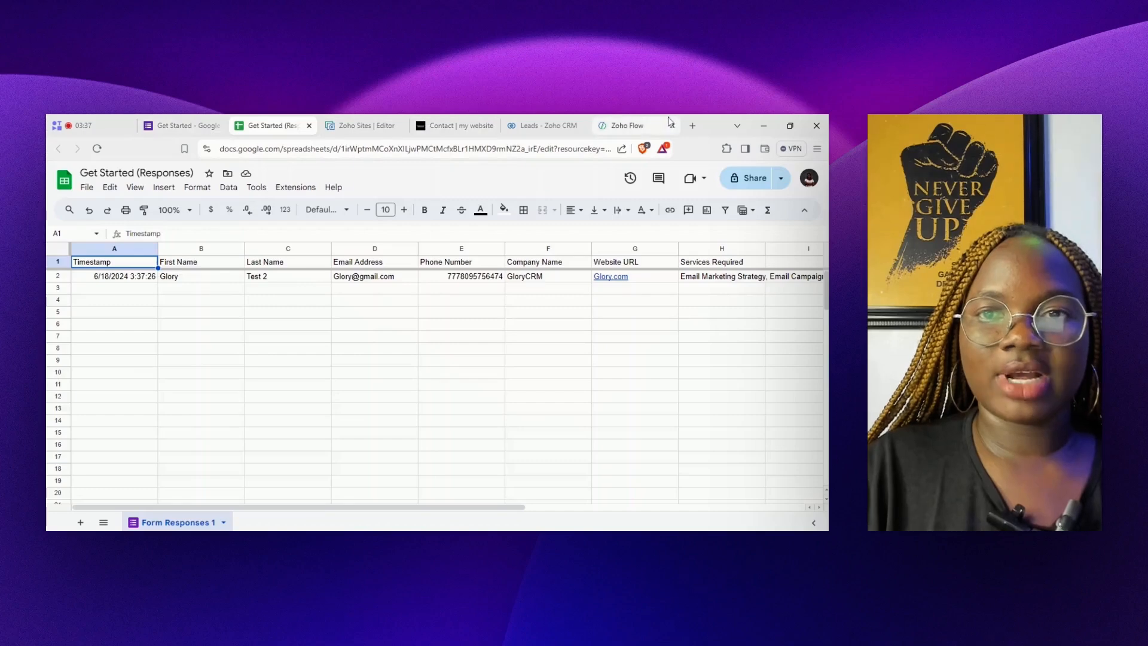
pyautogui.click(625, 126)
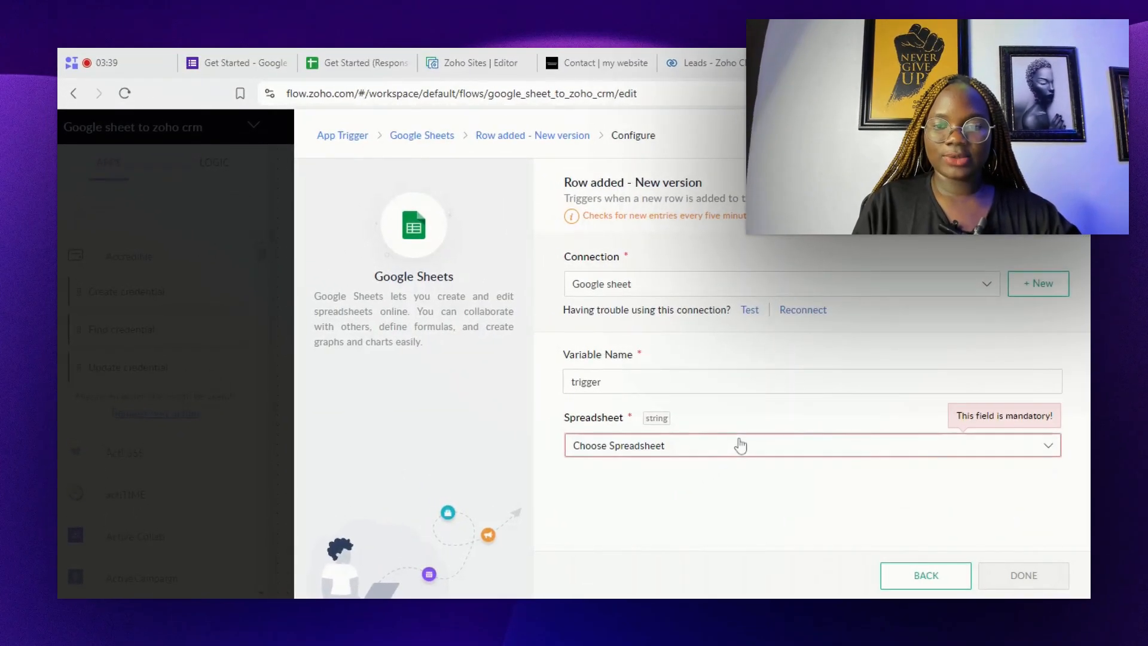
pyautogui.click(719, 442)
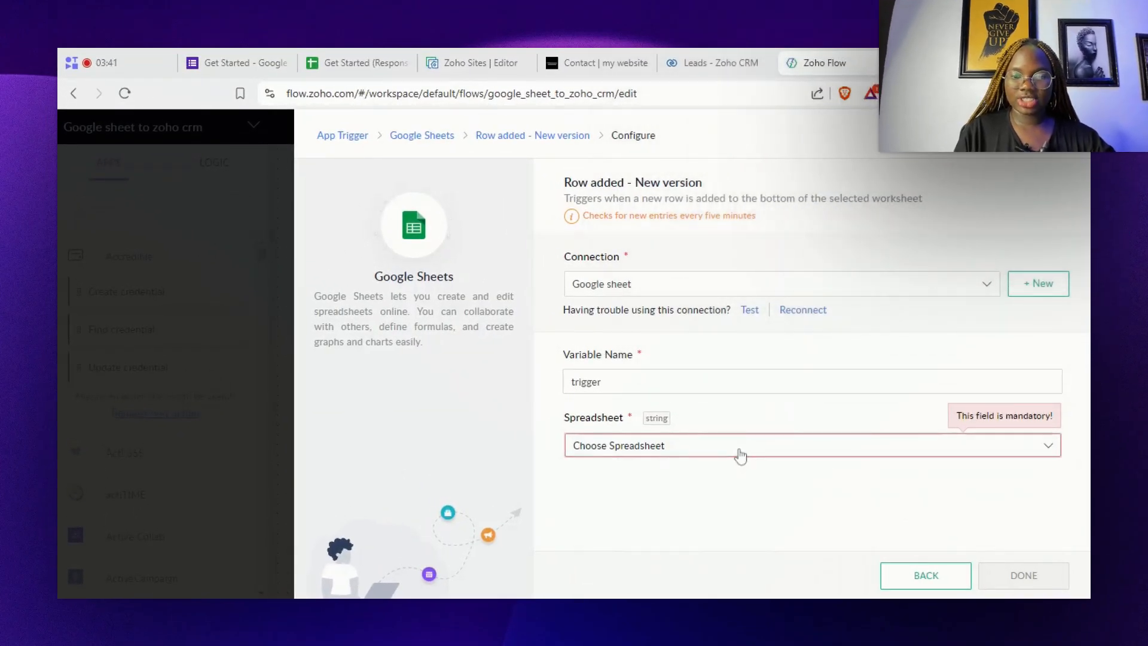
pyautogui.click(739, 453)
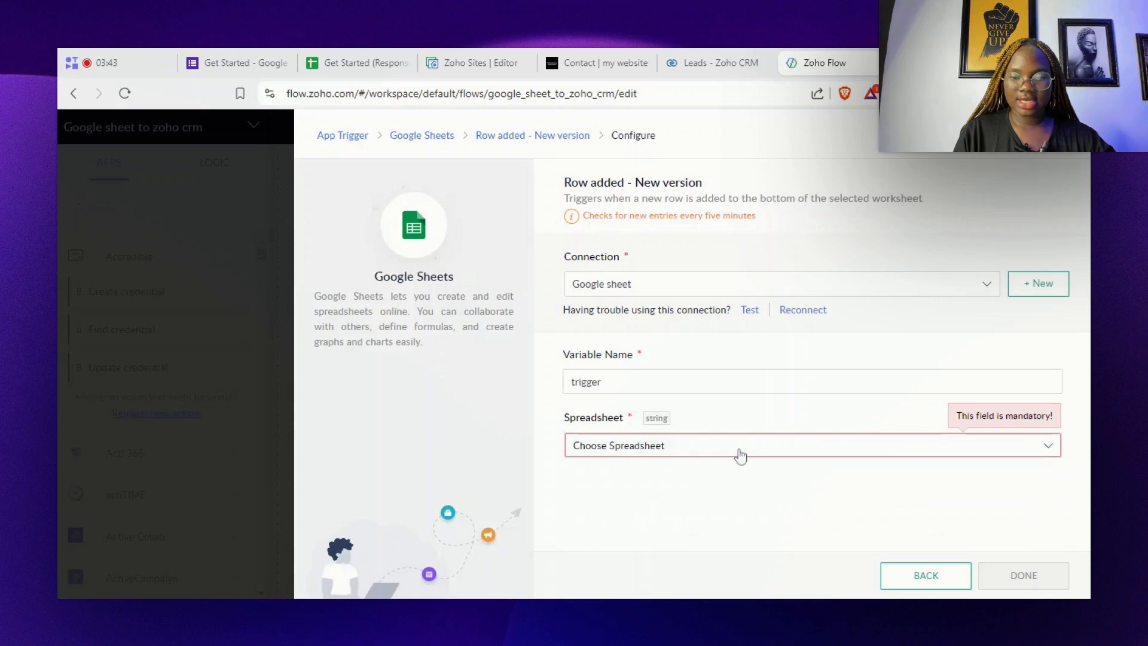
pyautogui.click(741, 455)
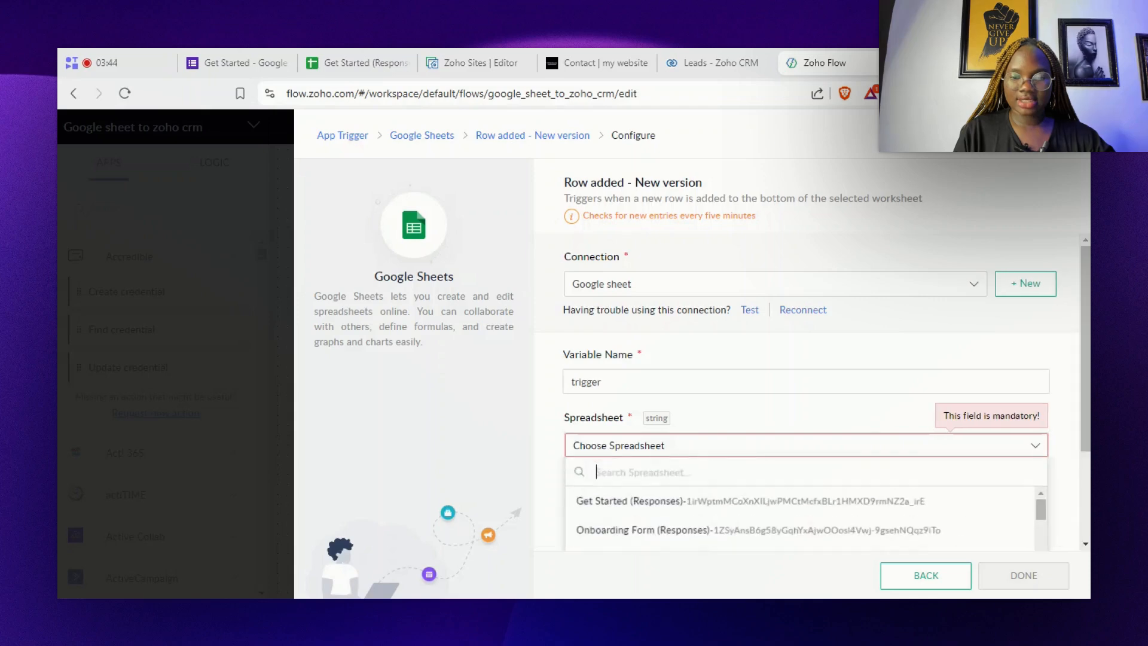
pyautogui.click(658, 509)
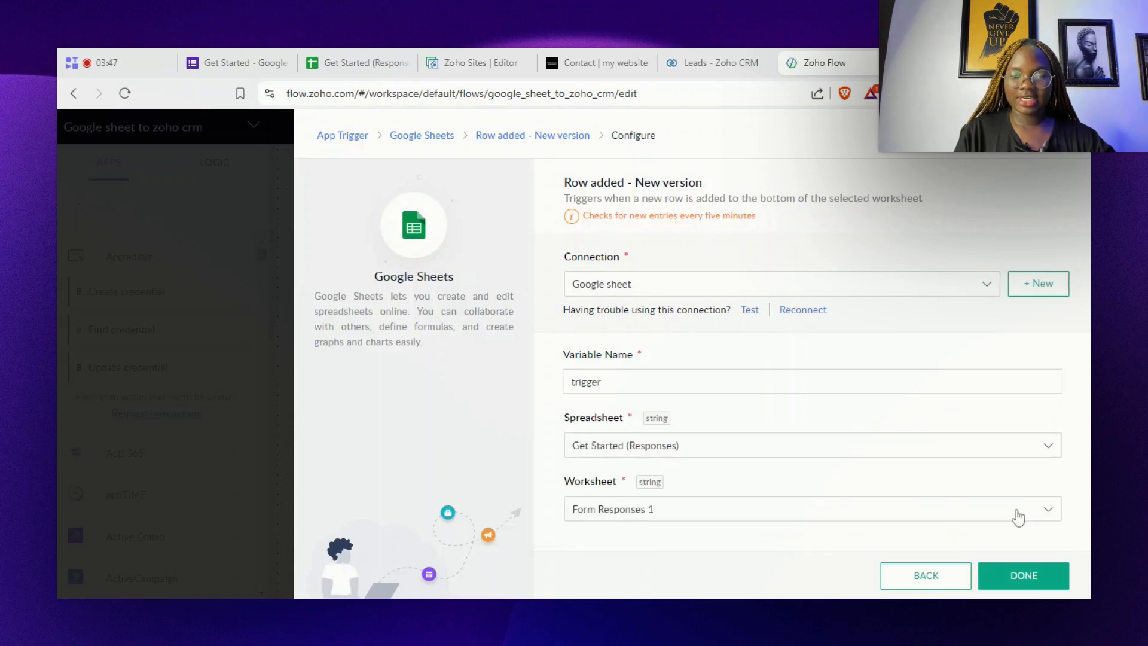
# Step: Check the Form Responses 1 worksheet against the Google Sheets file and finish the trigger configuration
pyautogui.click(1087, 540)
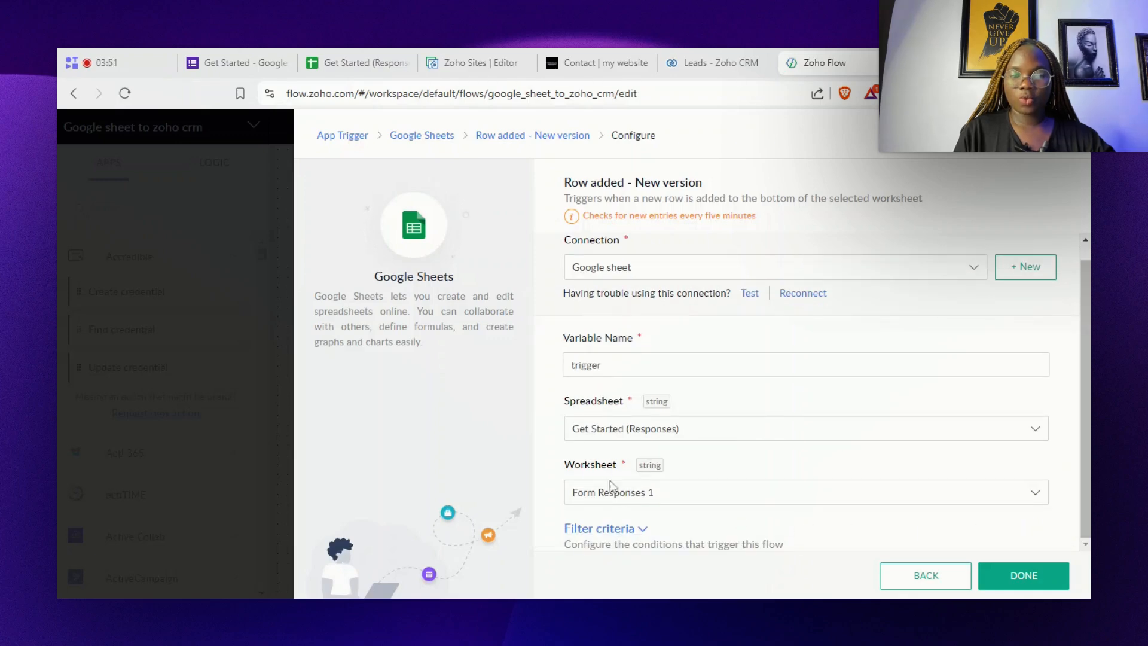
pyautogui.click(381, 55)
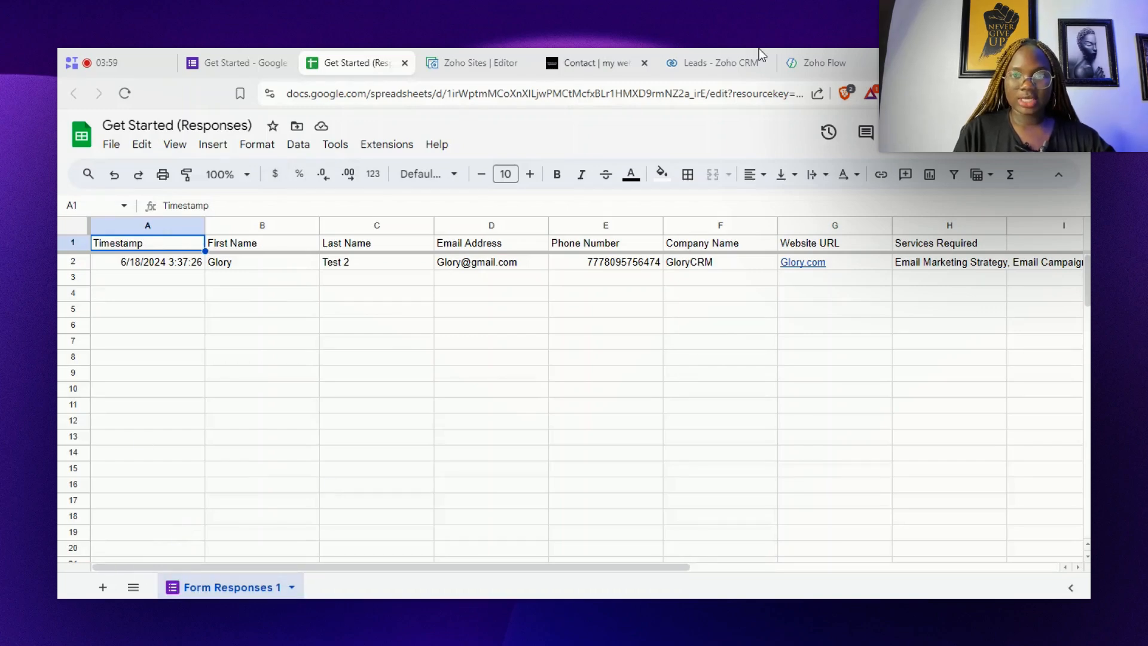
pyautogui.click(837, 55)
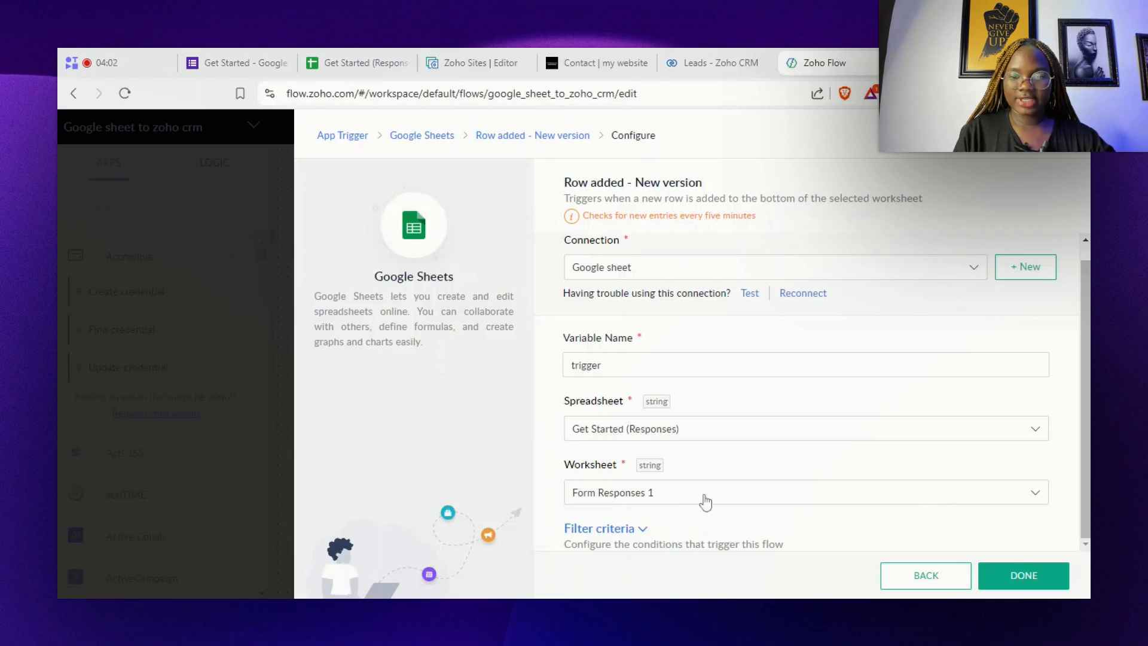
pyautogui.click(1024, 575)
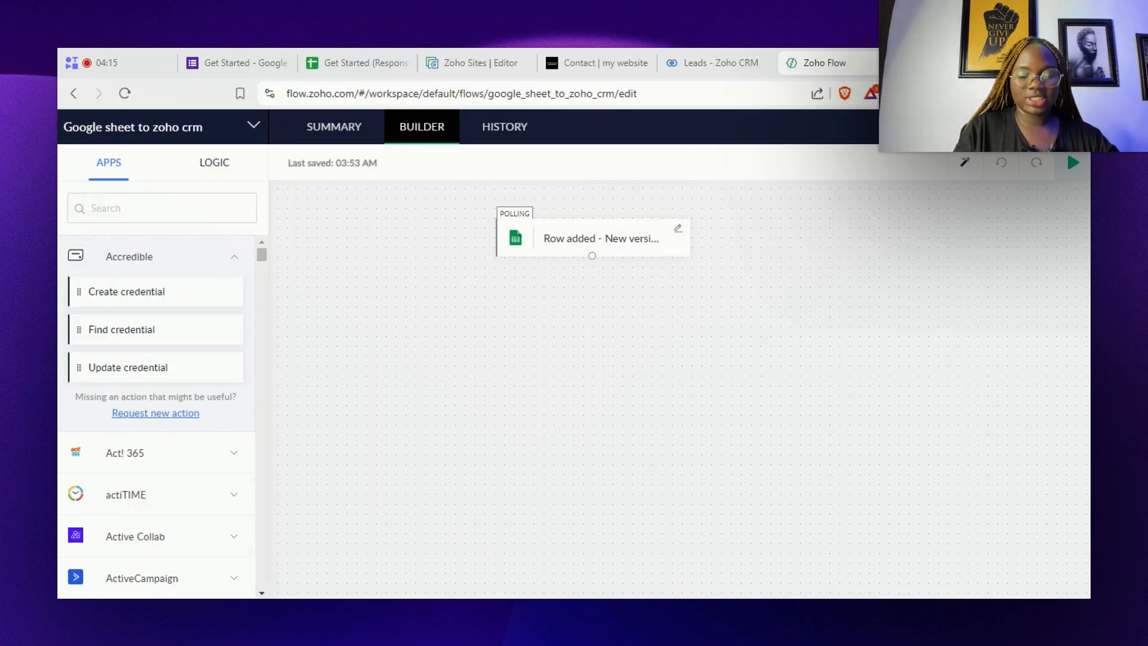
# Step: Add the Zoho CRM "Create or update lead" action beneath the Google Sheets trigger, using the crm connection
pyautogui.write('zo')
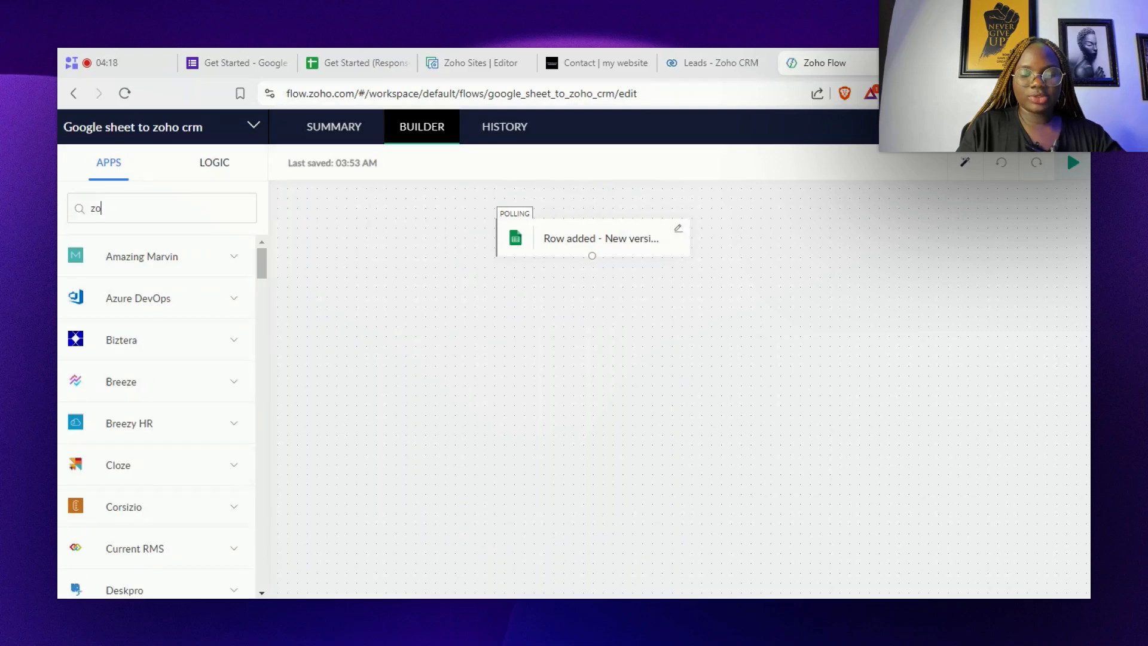
pyautogui.write('ho crm')
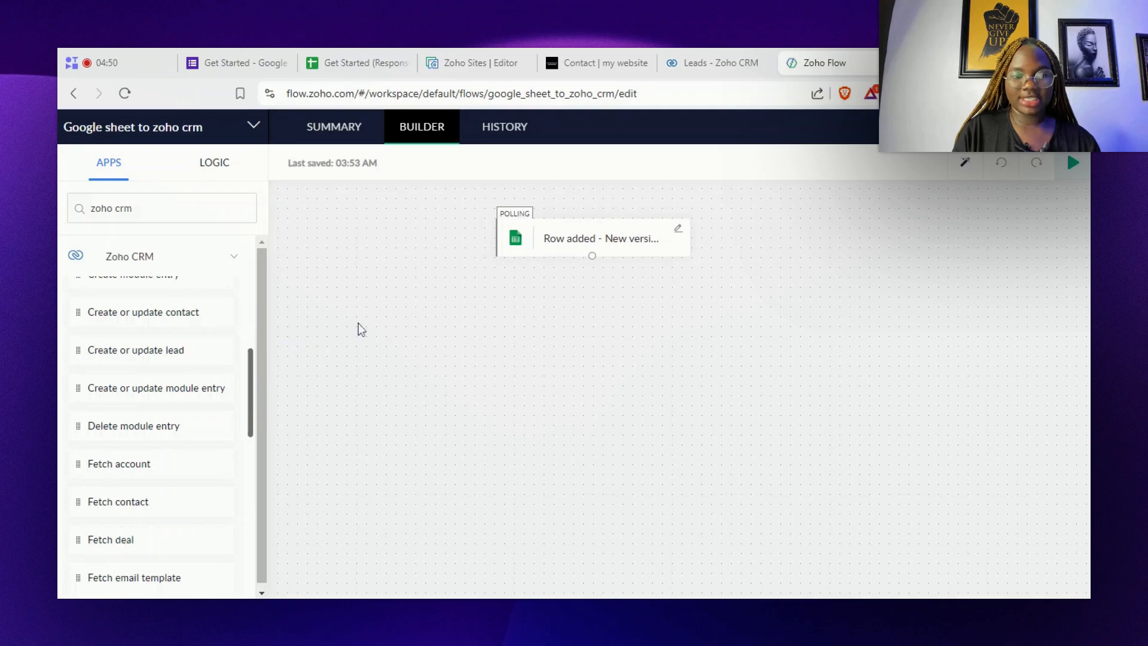
pyautogui.moveTo(146, 350); pyautogui.dragTo(575, 320)
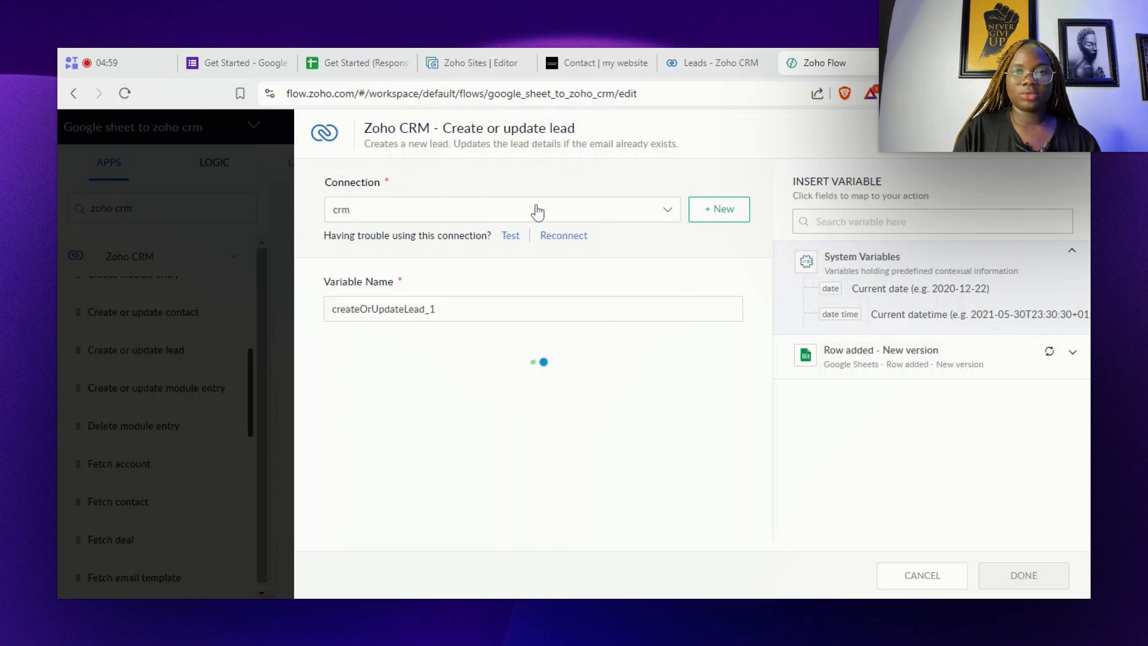
pyautogui.click(595, 218)
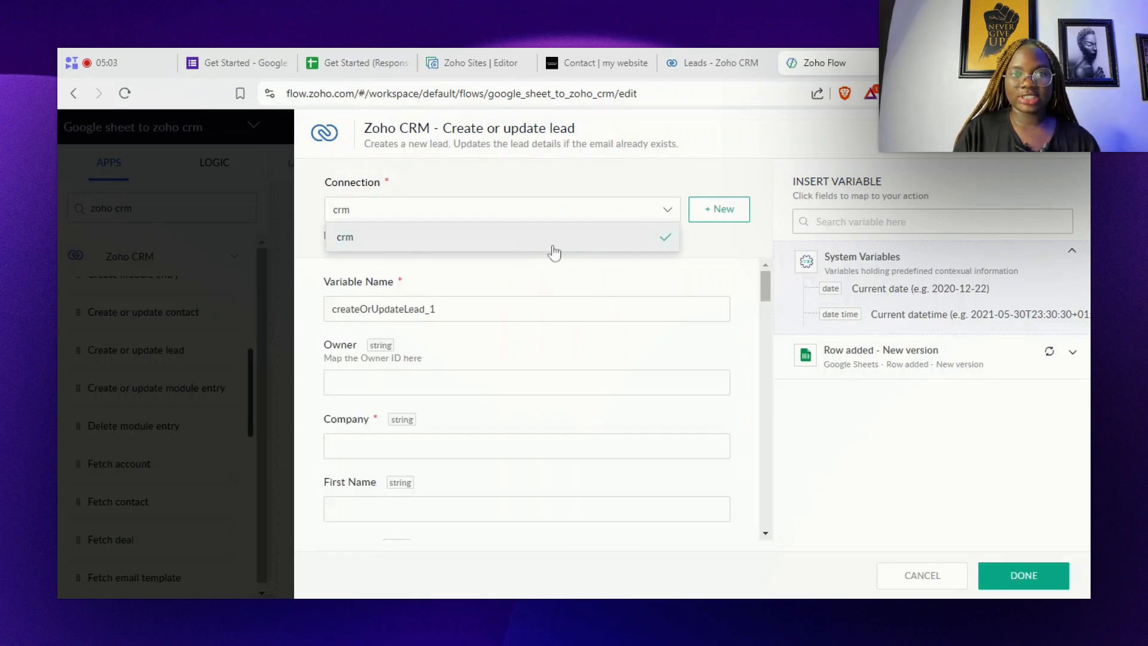
pyautogui.click(643, 277)
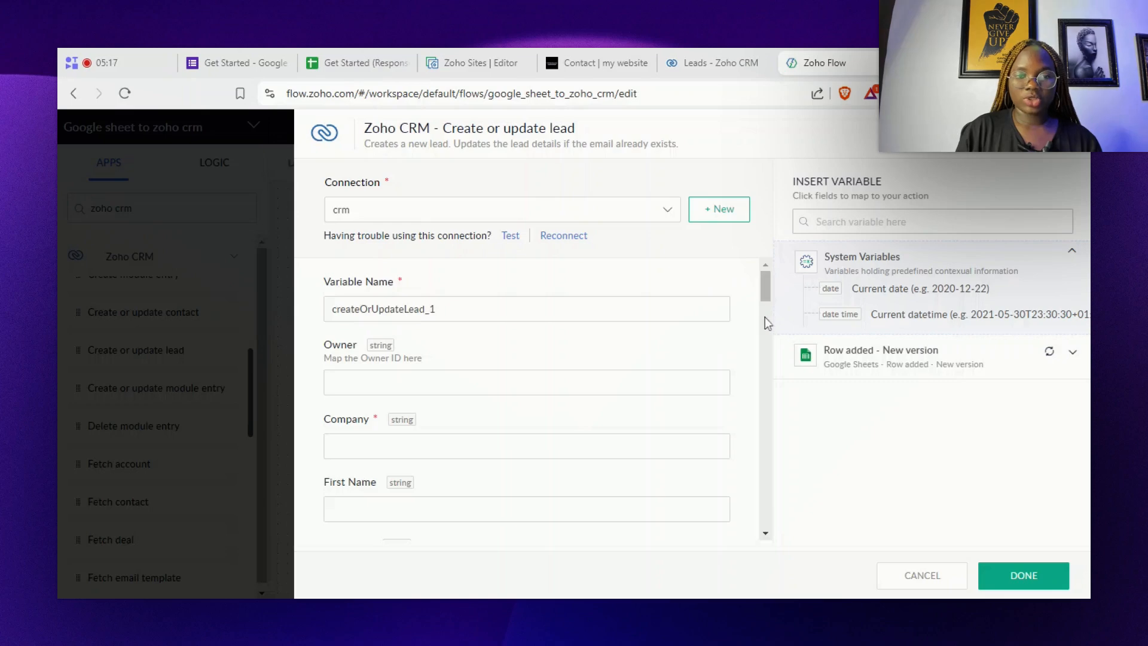
# Step: Map the lead's Company, First Name and Last Name fields to the trigger's Company Name, First Name and Last Name variables
pyautogui.scroll(-2, 766, 317)
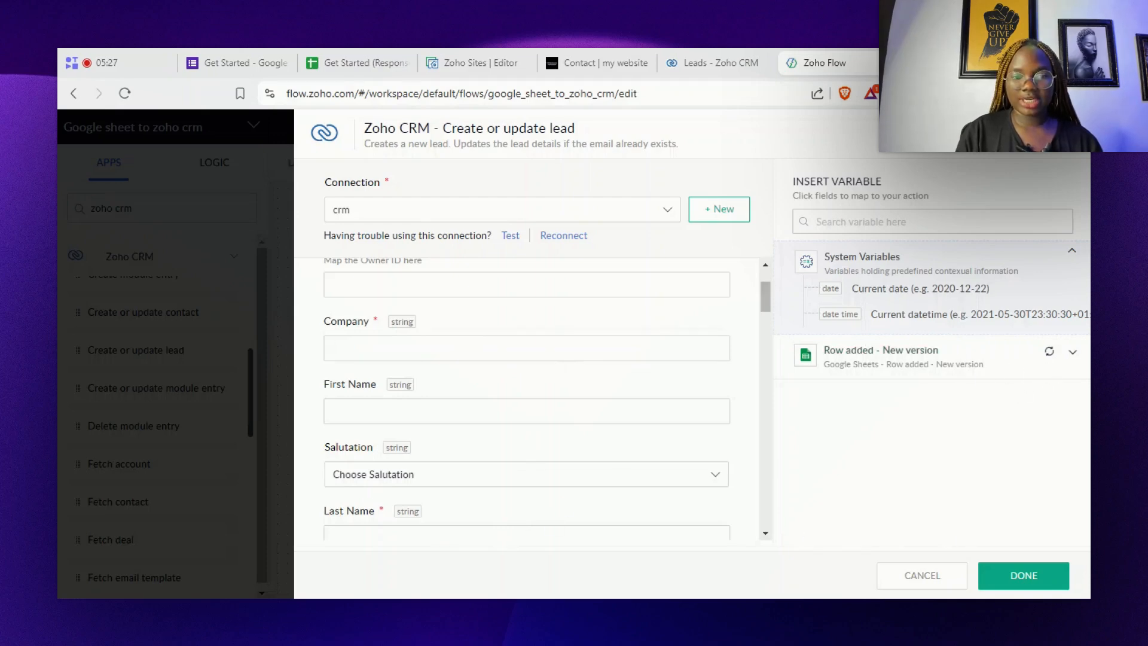
pyautogui.click(980, 360)
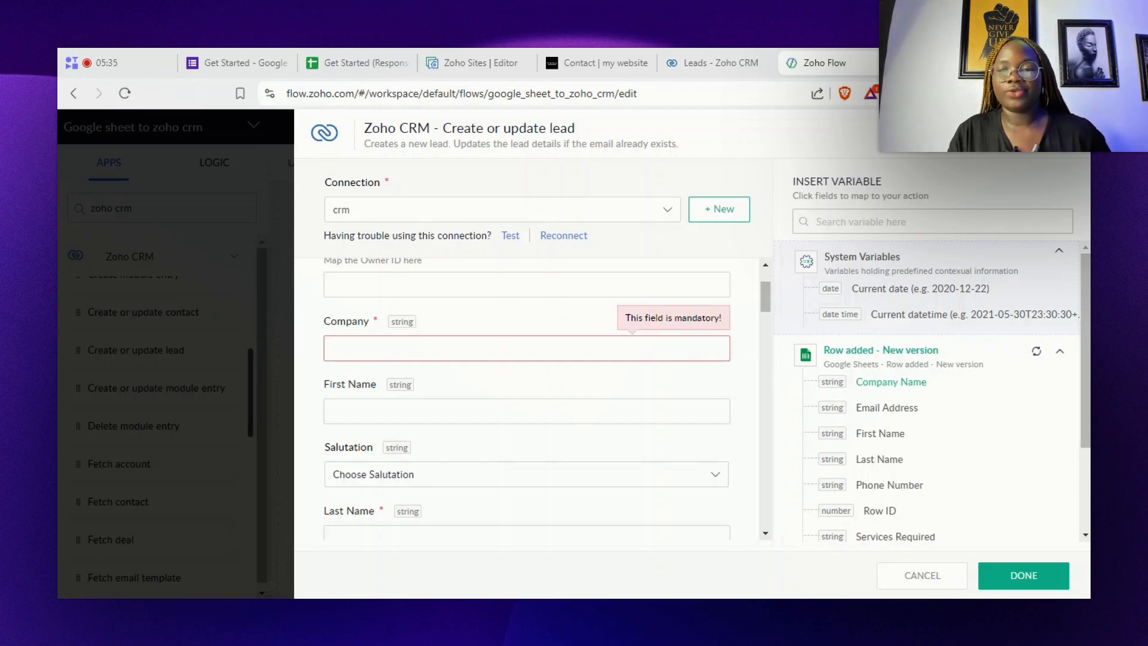
pyautogui.click(885, 386)
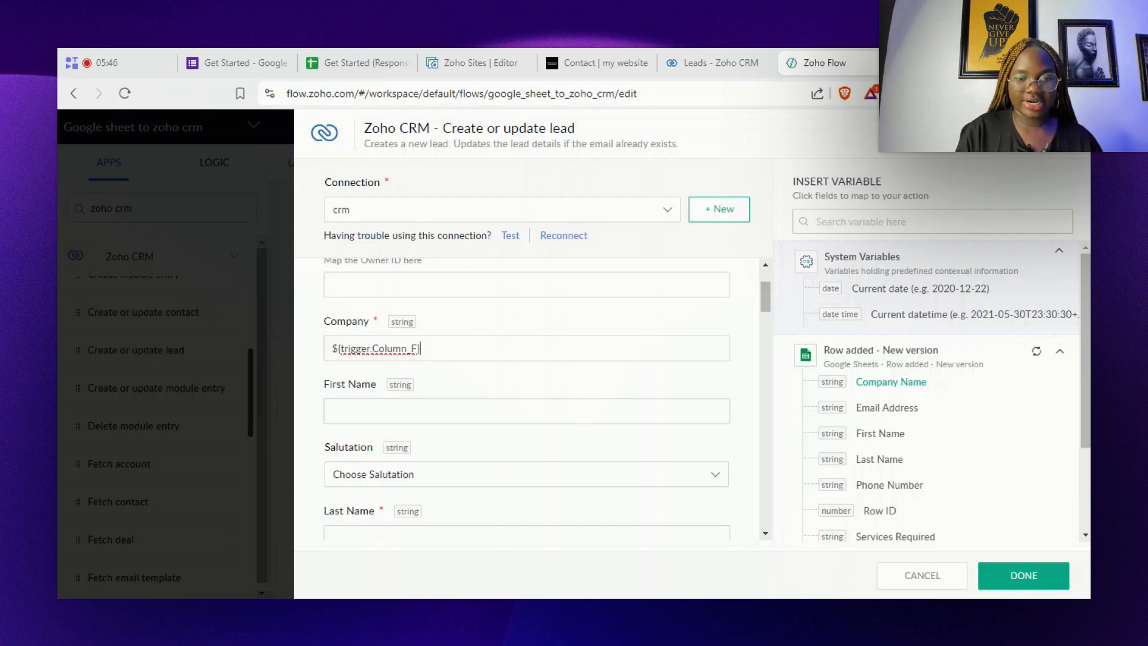
pyautogui.click(465, 404)
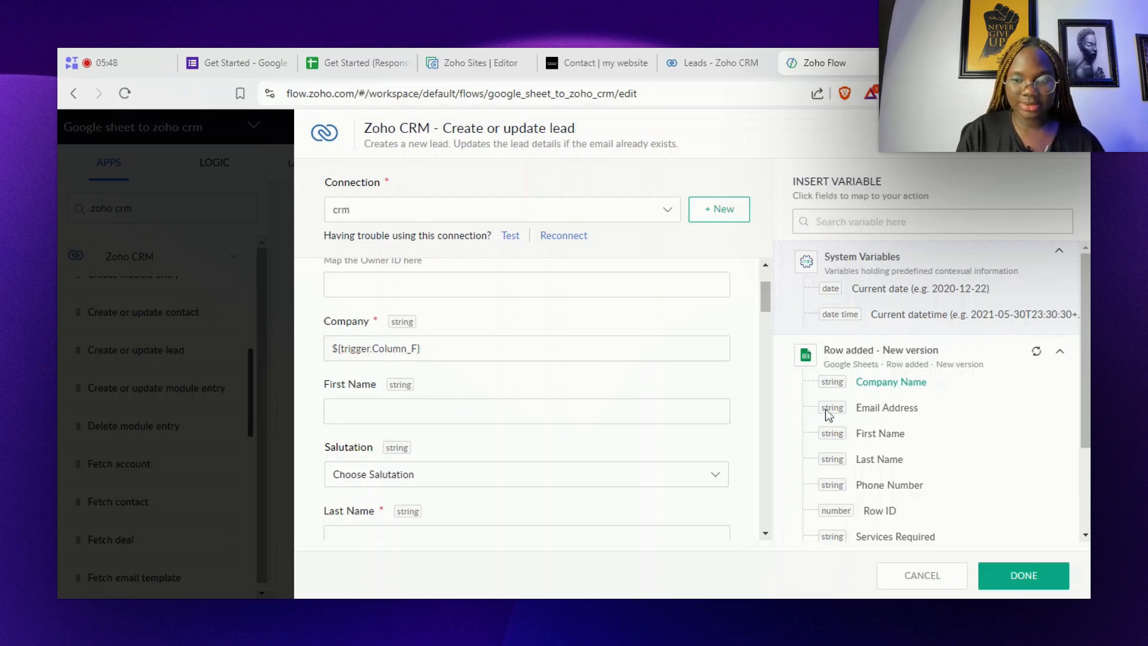
pyautogui.click(870, 436)
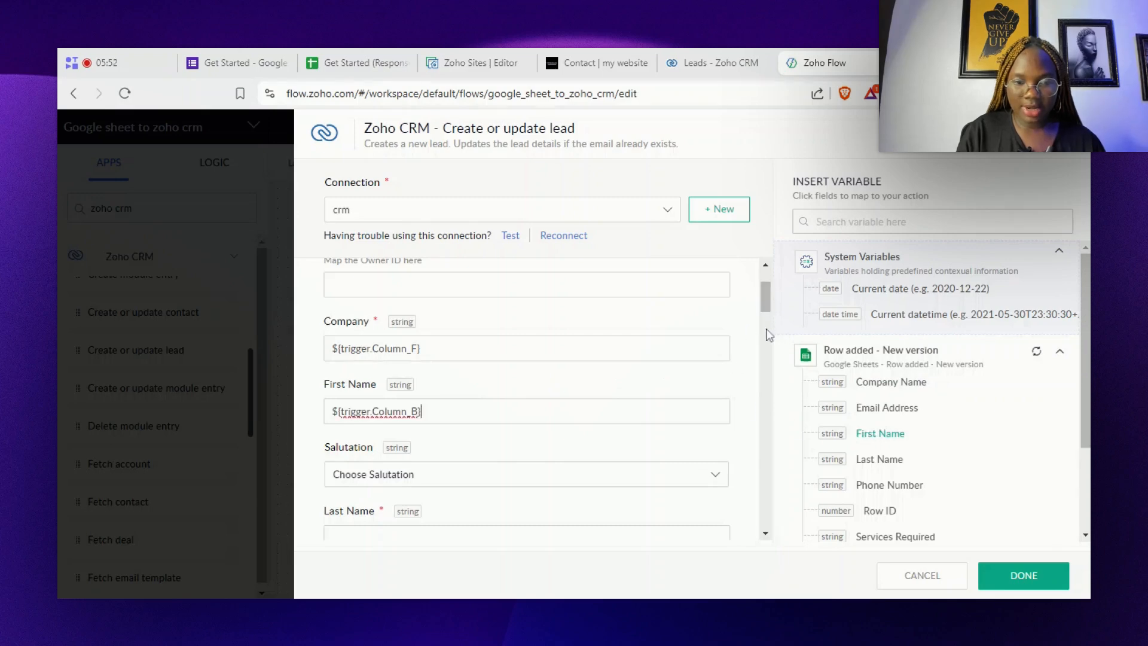
pyautogui.scroll(-3, 527, 399)
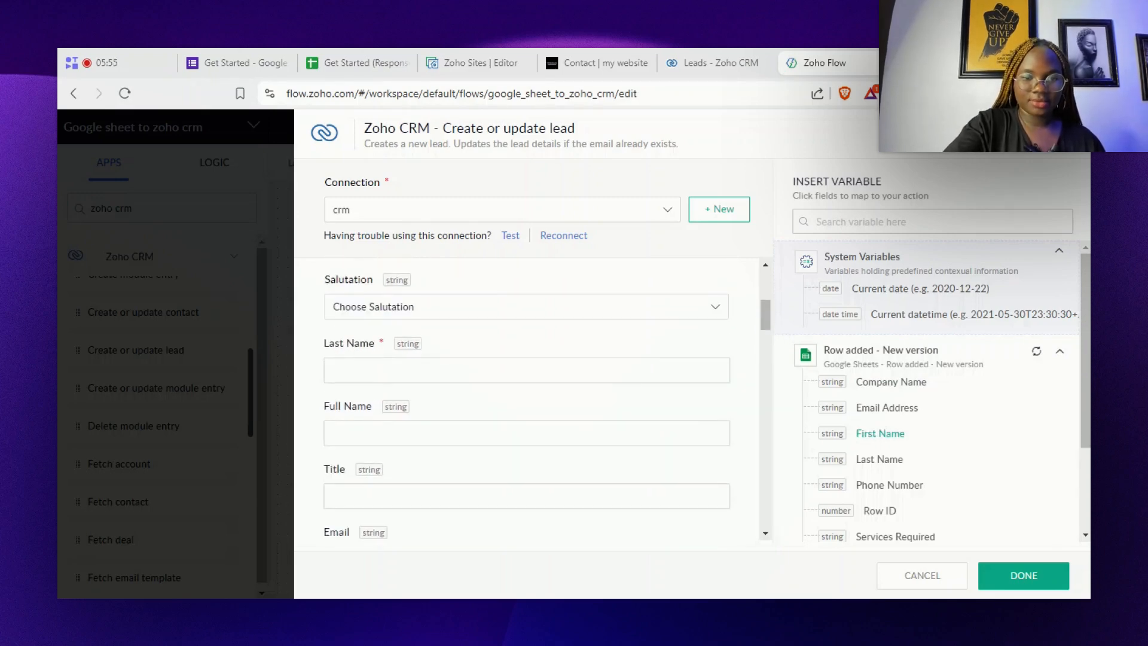
pyautogui.click(332, 370)
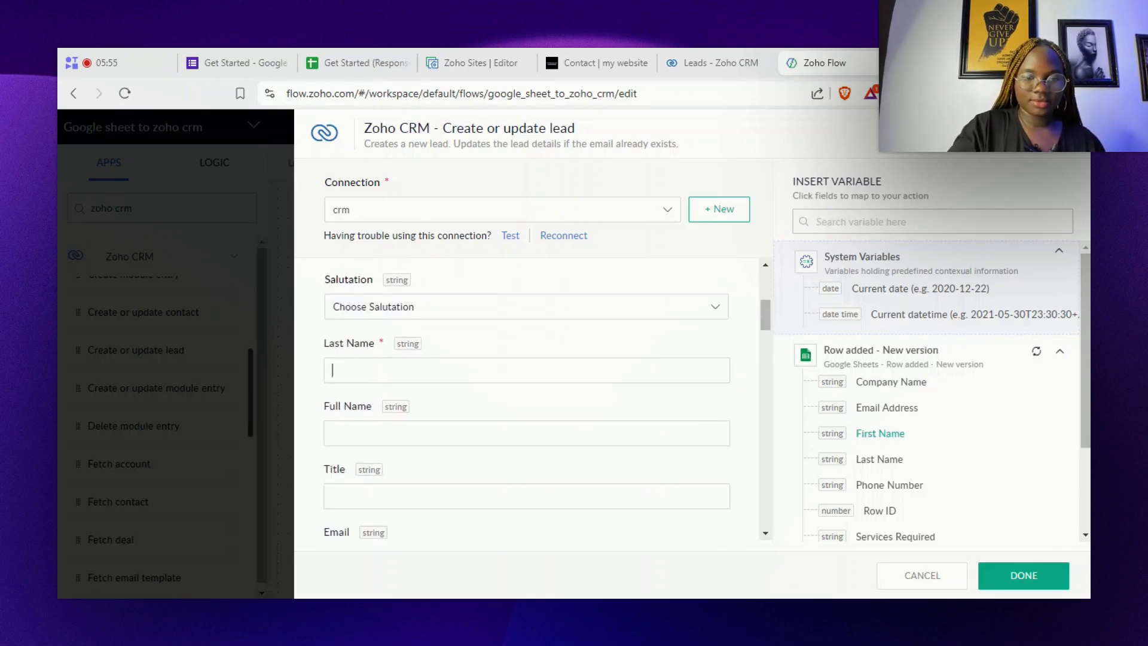
pyautogui.click(871, 459)
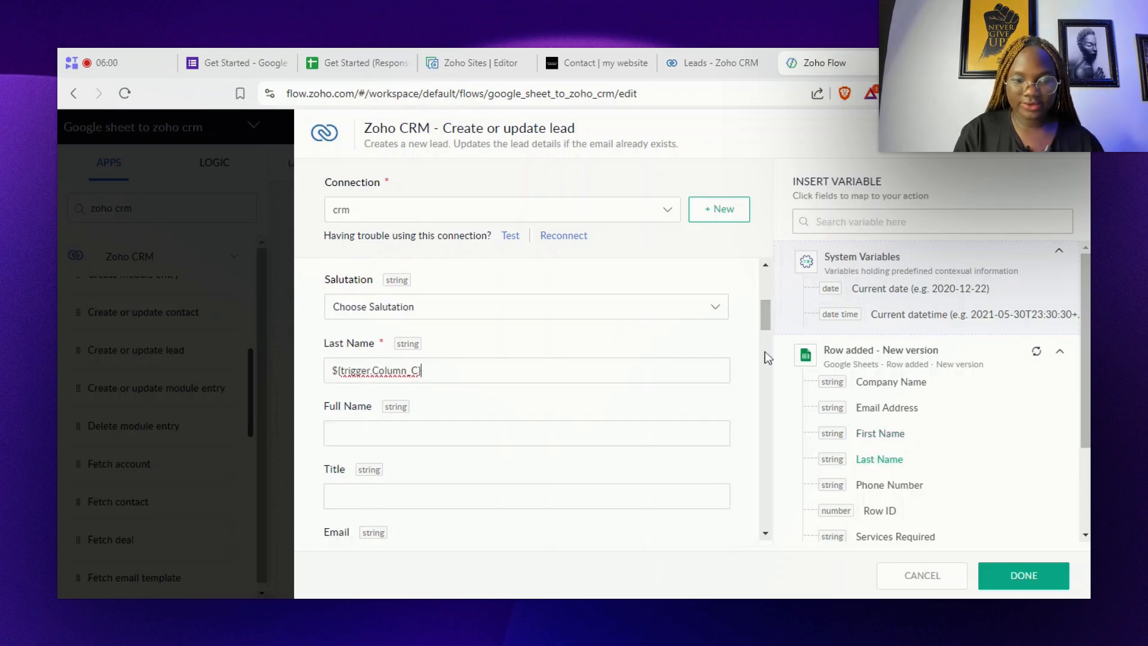
# Step: Map the lead's Email, Phone and Website fields to the trigger's Email Address, Phone Number and Website URL variables
pyautogui.scroll(-4, 766, 350)
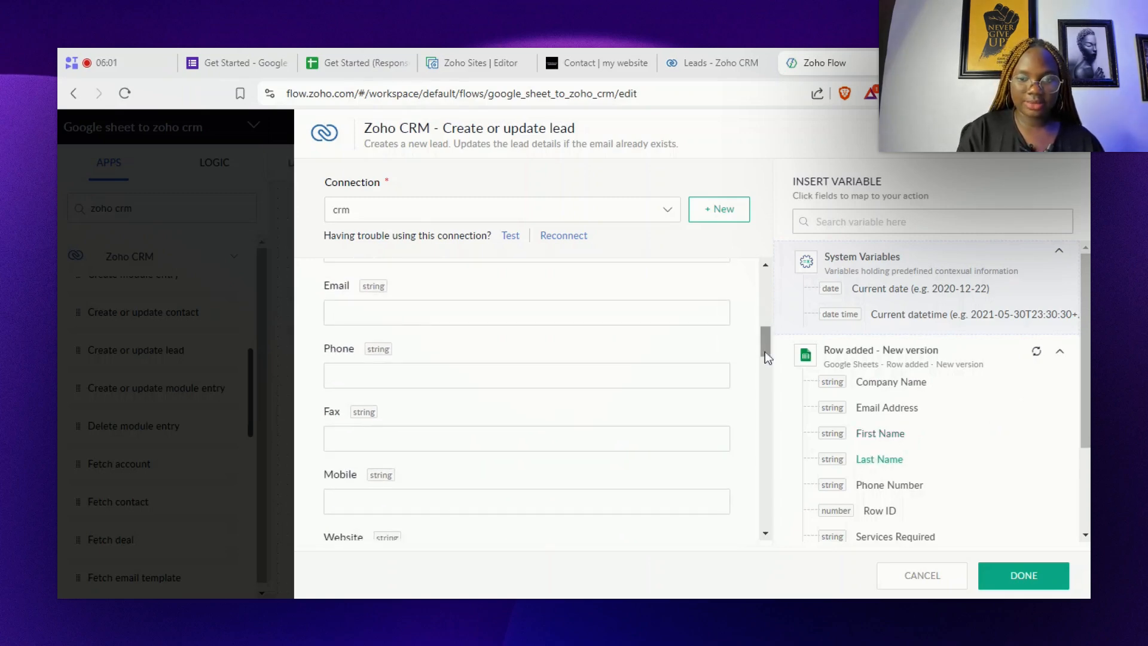
pyautogui.click(553, 311)
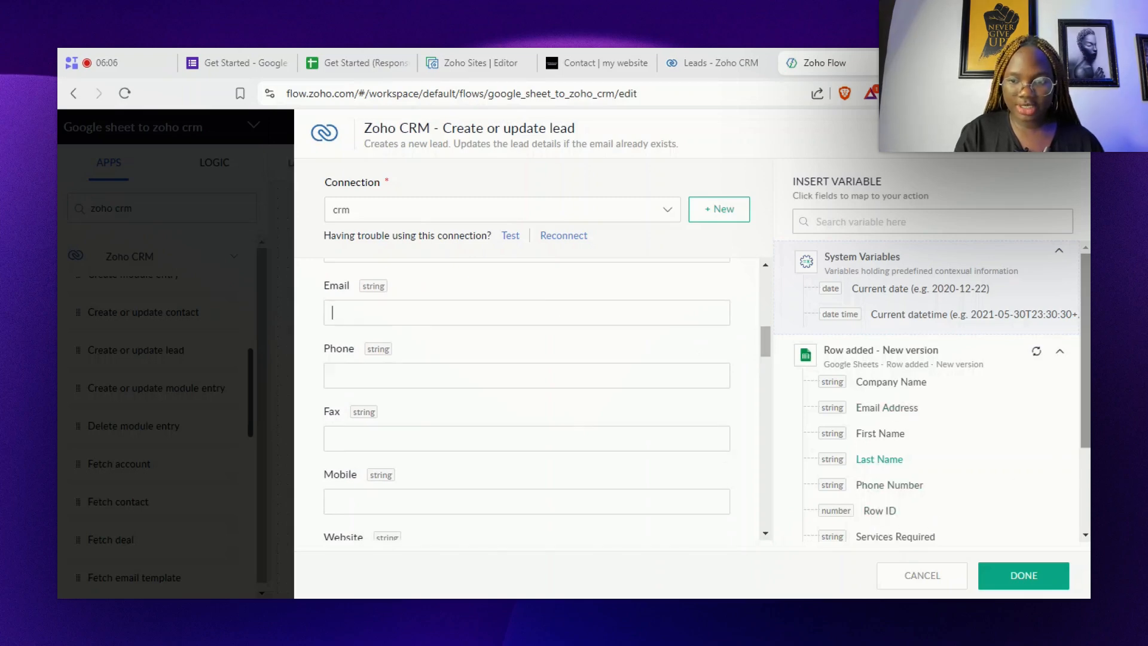
pyautogui.click(874, 411)
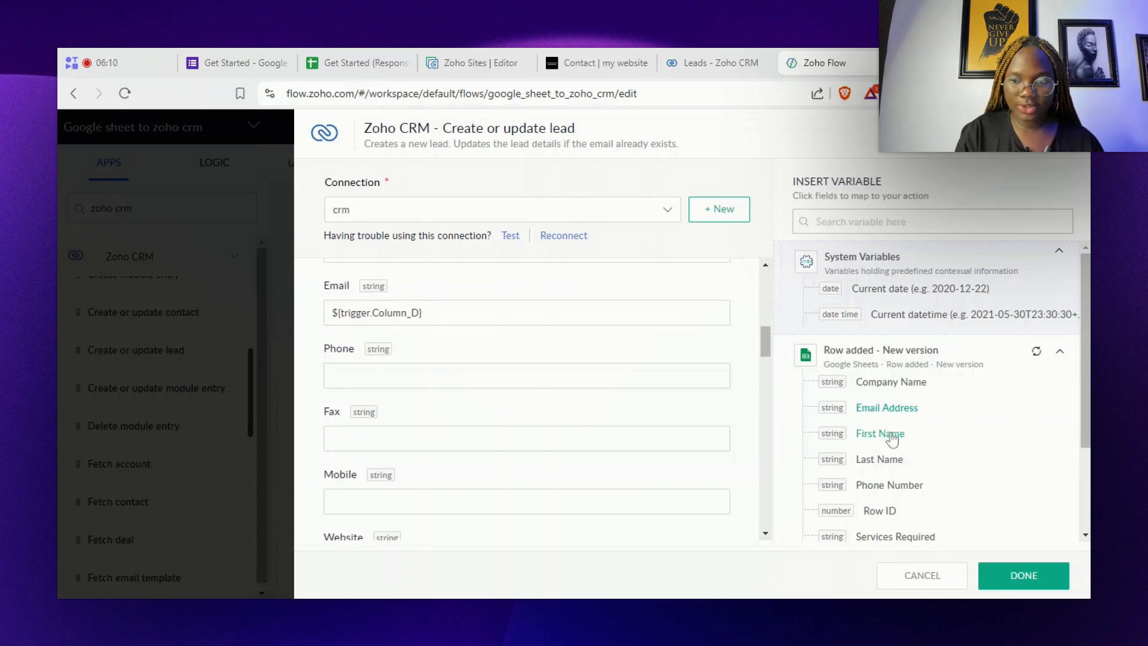
pyautogui.click(881, 491)
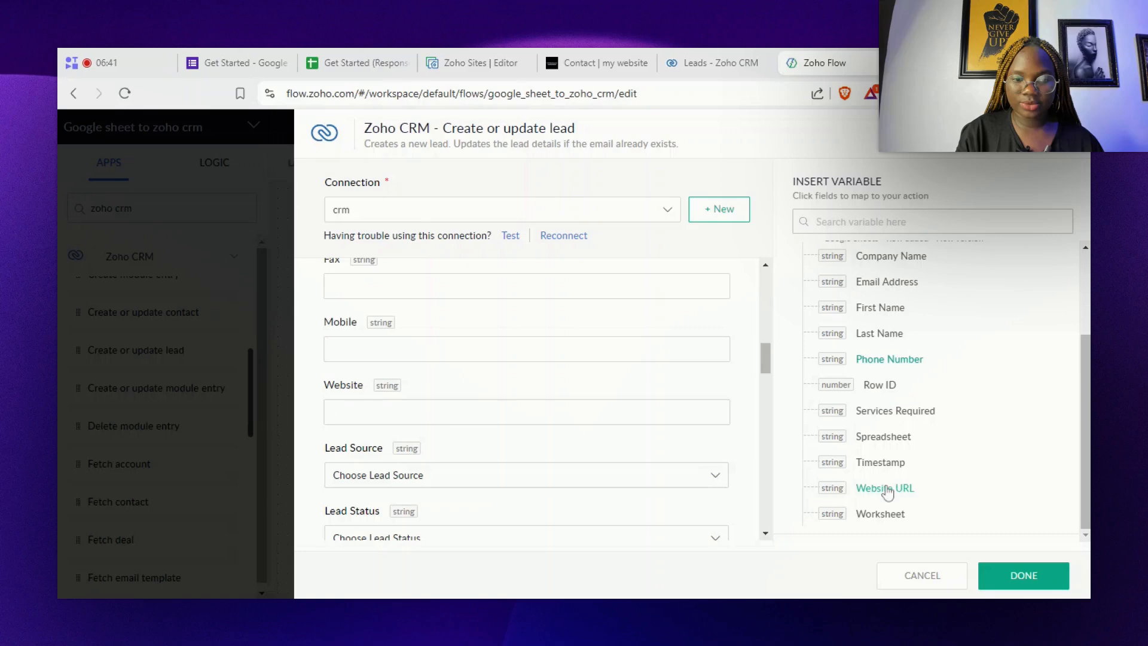
pyautogui.click(887, 489)
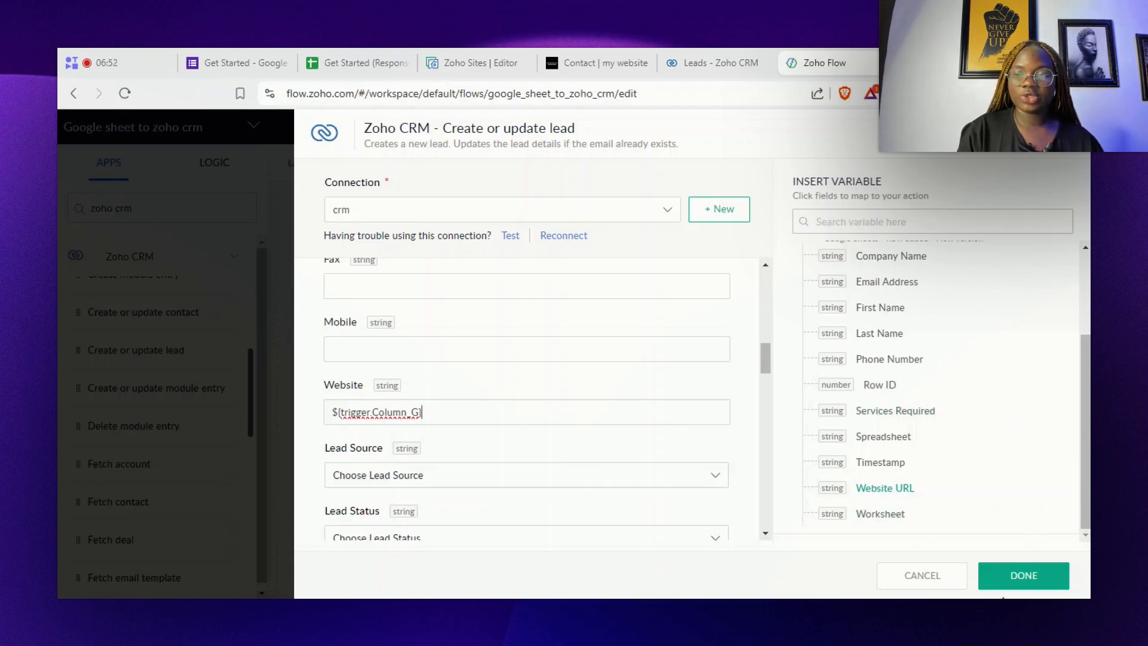
# Step: Finish the lead action's configuration and switch the flow on
pyautogui.click(1021, 591)
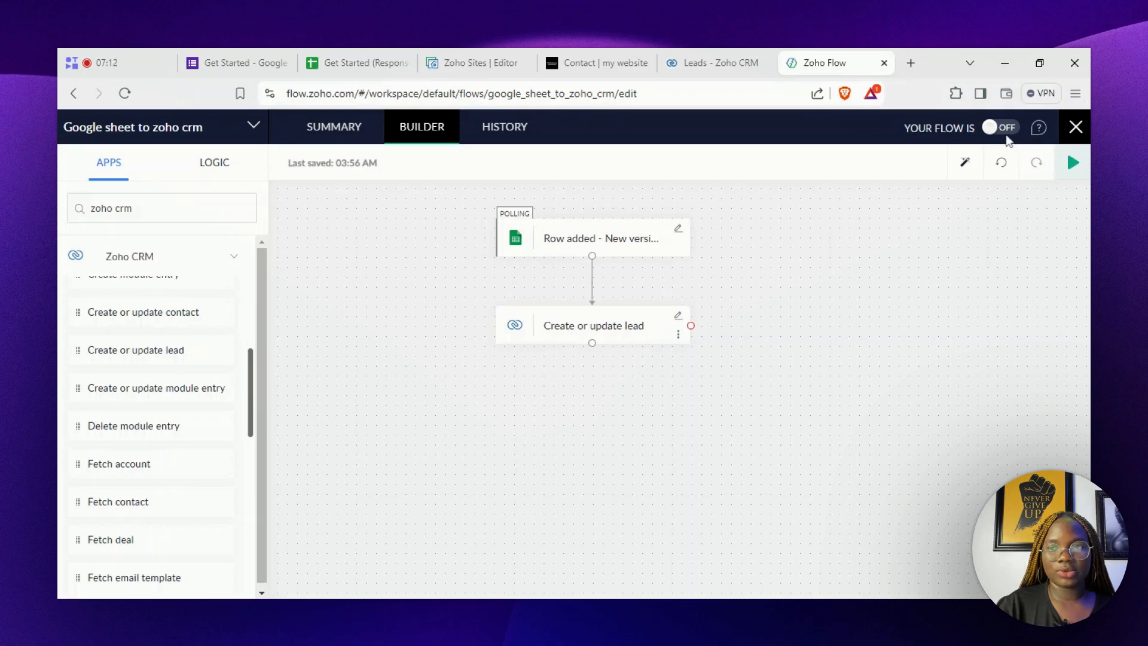
pyautogui.click(1006, 138)
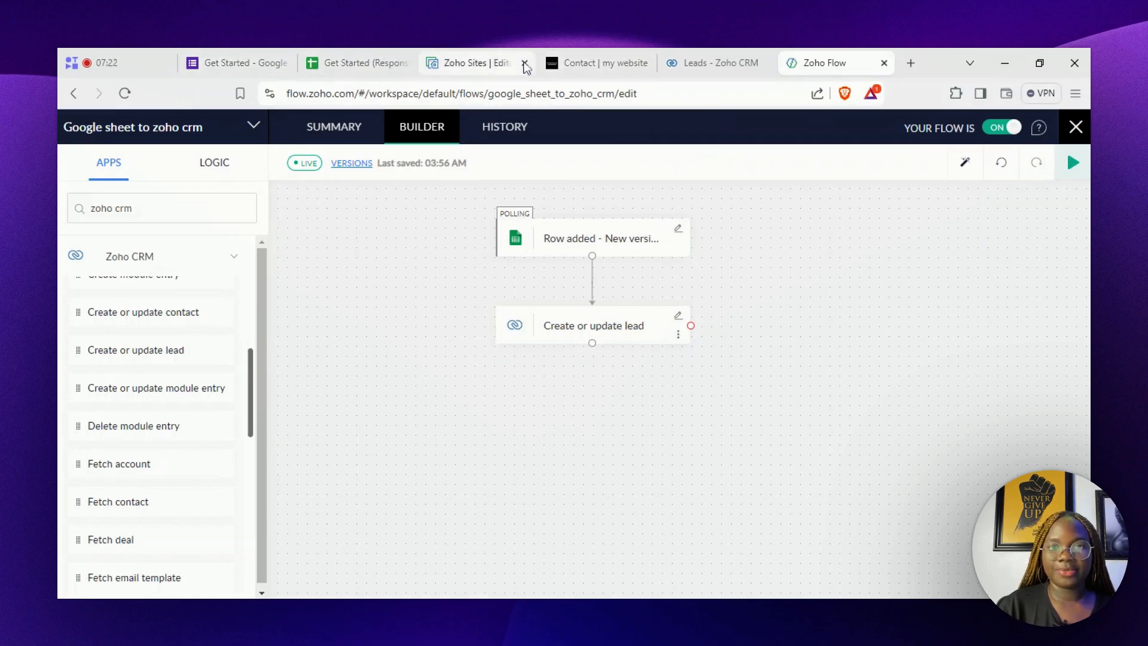
# Step: On the website's Contact page, fill in the Get Started form with a test contact's details and company name "Alice World"
pyautogui.click(595, 60)
pyautogui.scroll(-15, 574, 353)
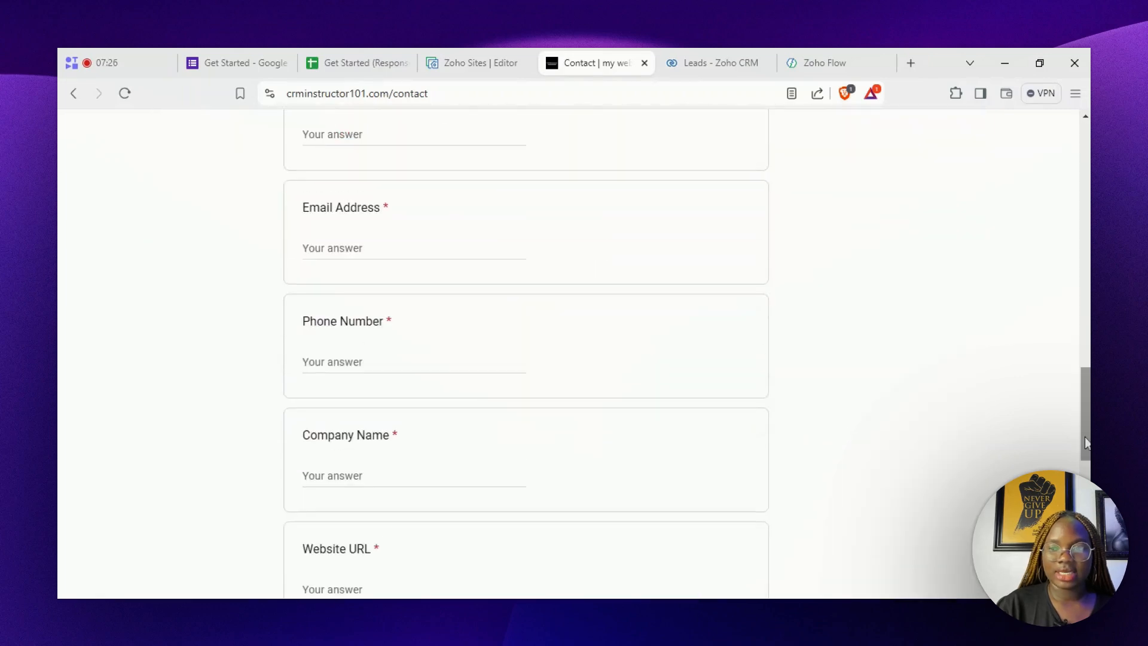
pyautogui.scroll(1, 574, 352)
pyautogui.scroll(5, 575, 353)
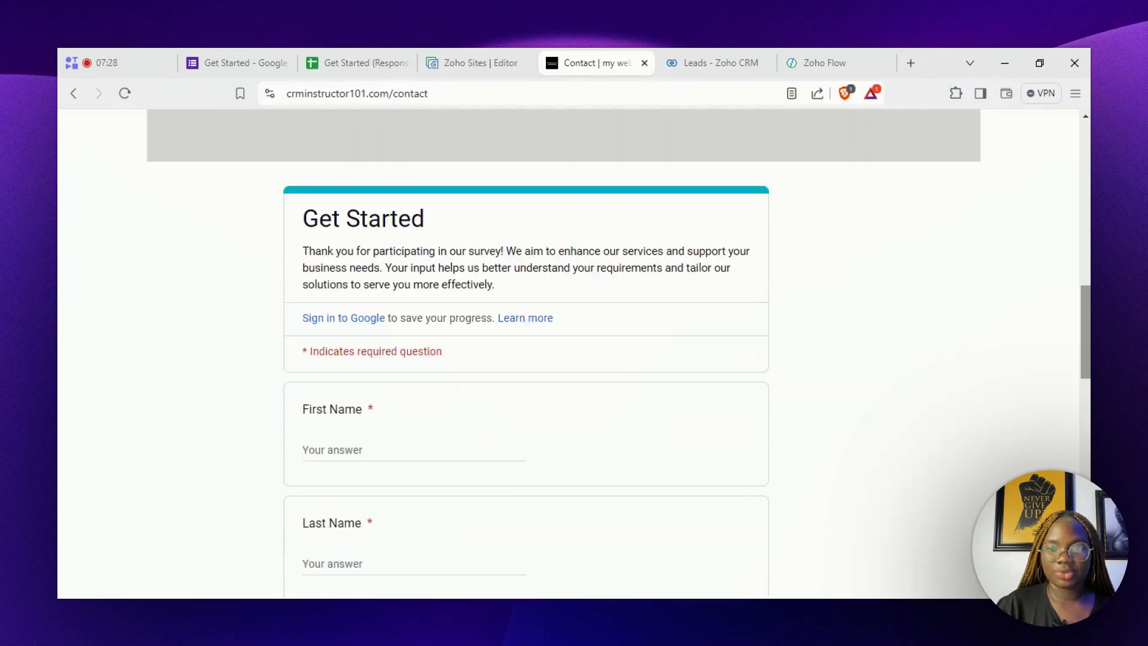
pyautogui.scroll(-1, 574, 353)
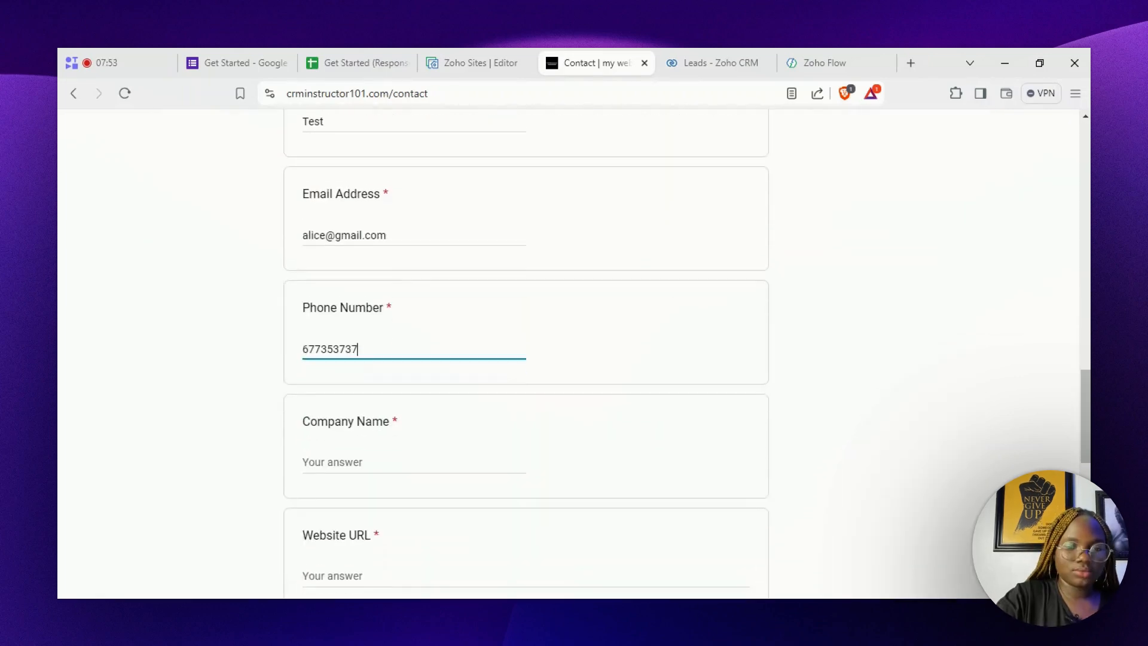
pyautogui.scroll(-1, 574, 353)
pyautogui.press('Tab')
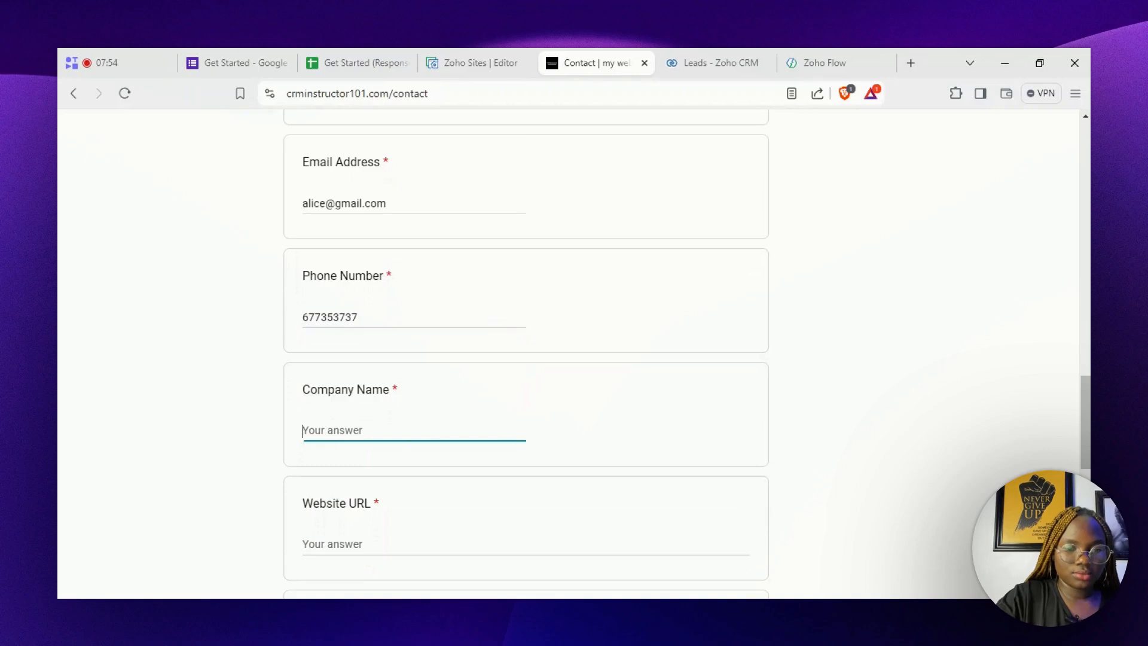
pyautogui.write('Alice W')
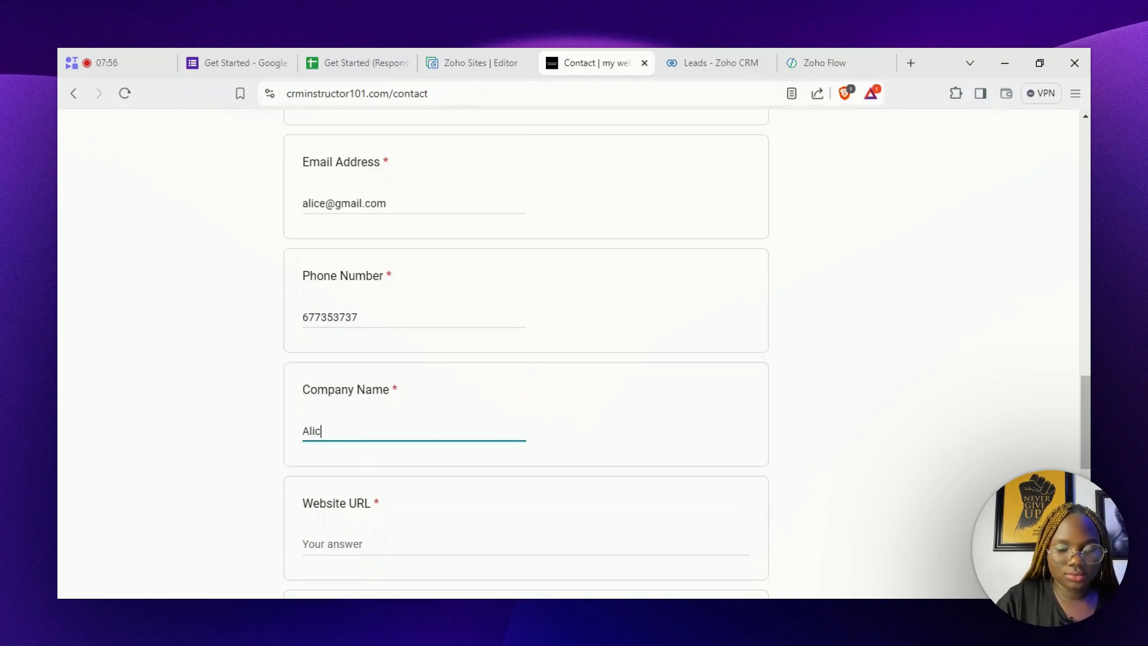
pyautogui.write('orld')
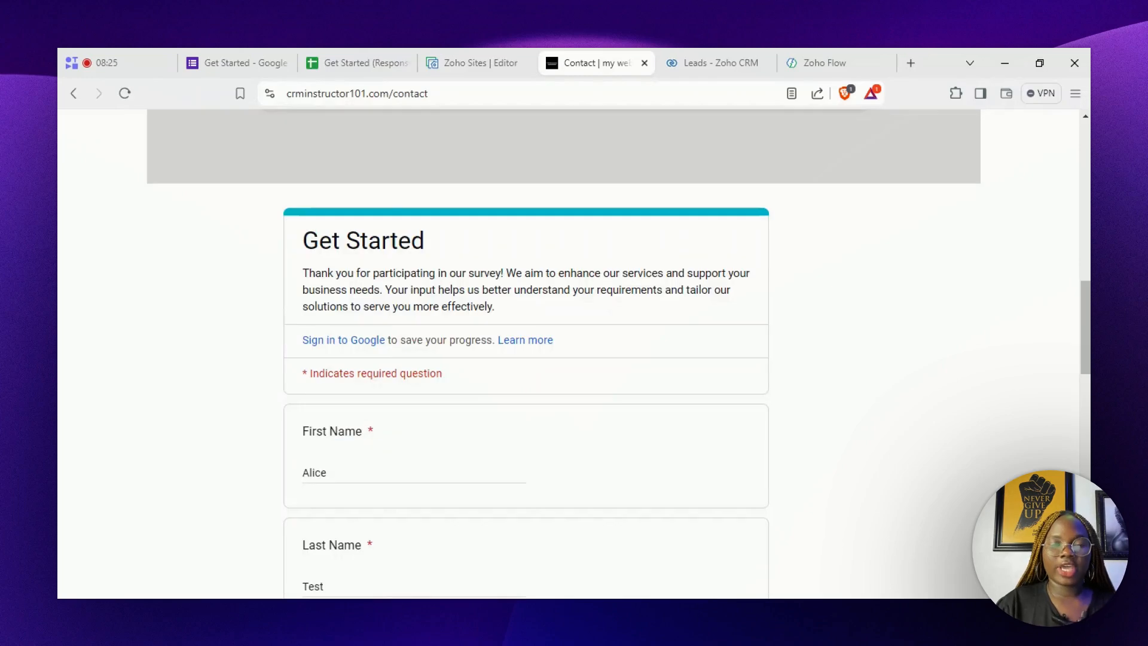
# Step: Review the test entries in the Get Started form and submit it
pyautogui.scroll(-12, 526, 353)
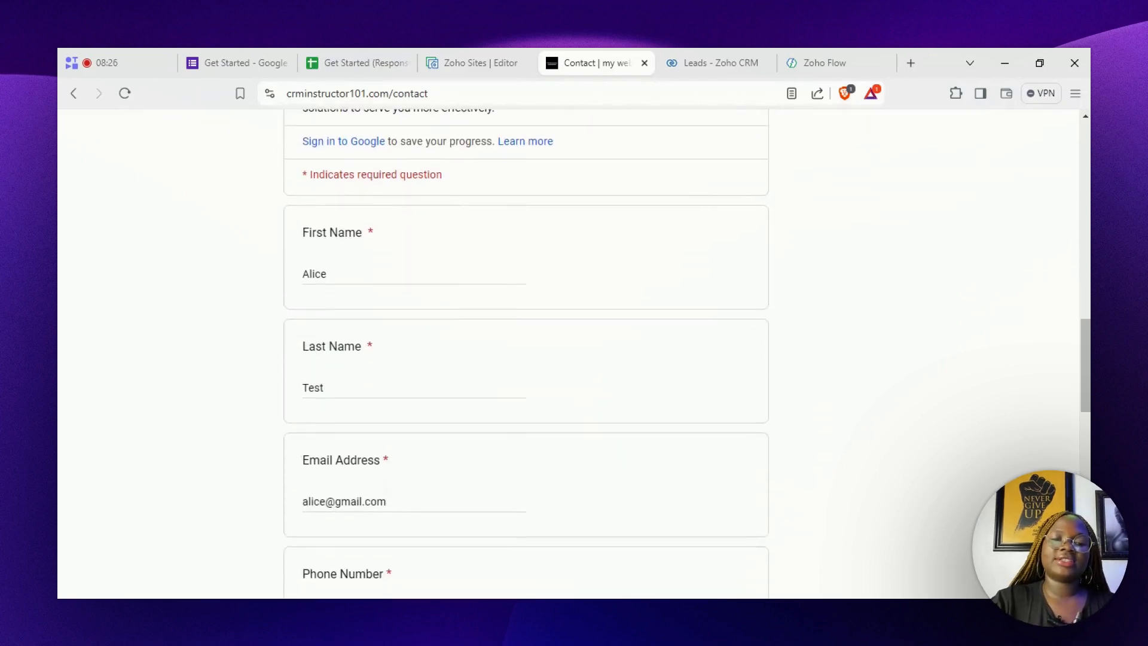
pyautogui.scroll(9, 526, 353)
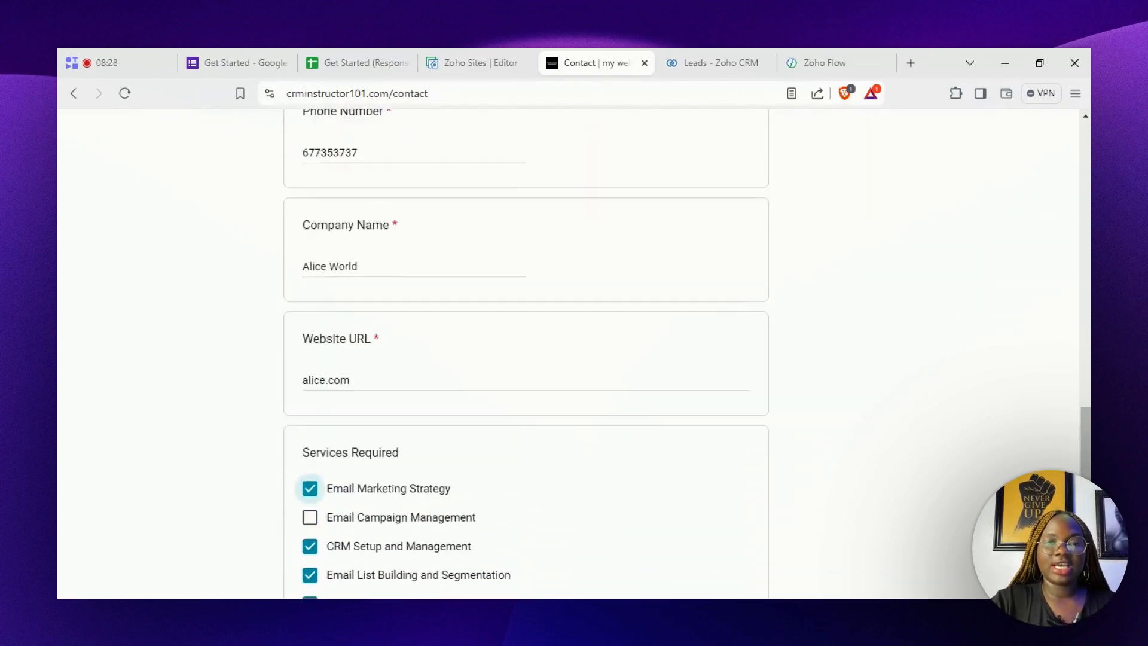
pyautogui.scroll(-15, 527, 353)
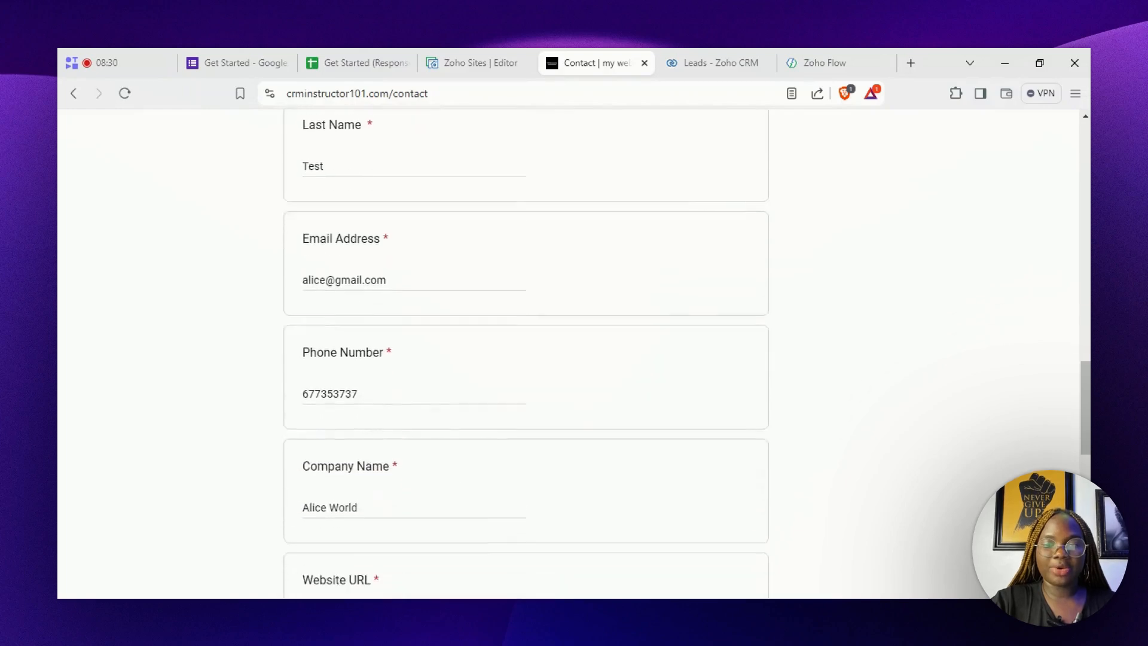
pyautogui.scroll(1, 526, 353)
pyautogui.scroll(1, 527, 353)
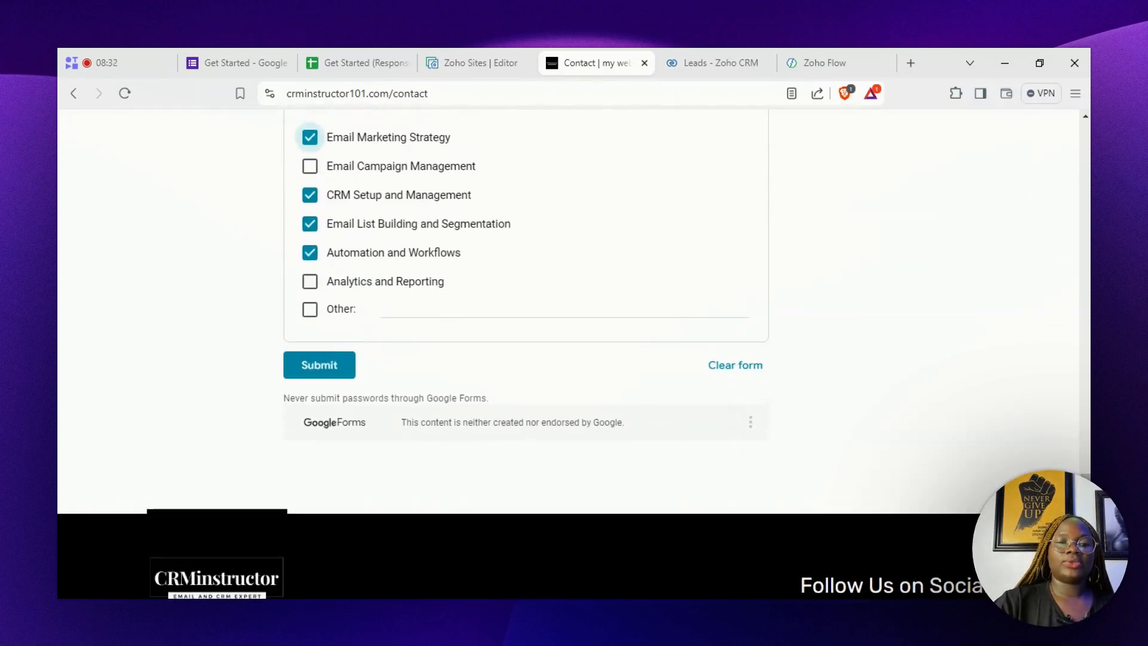
pyautogui.click(329, 379)
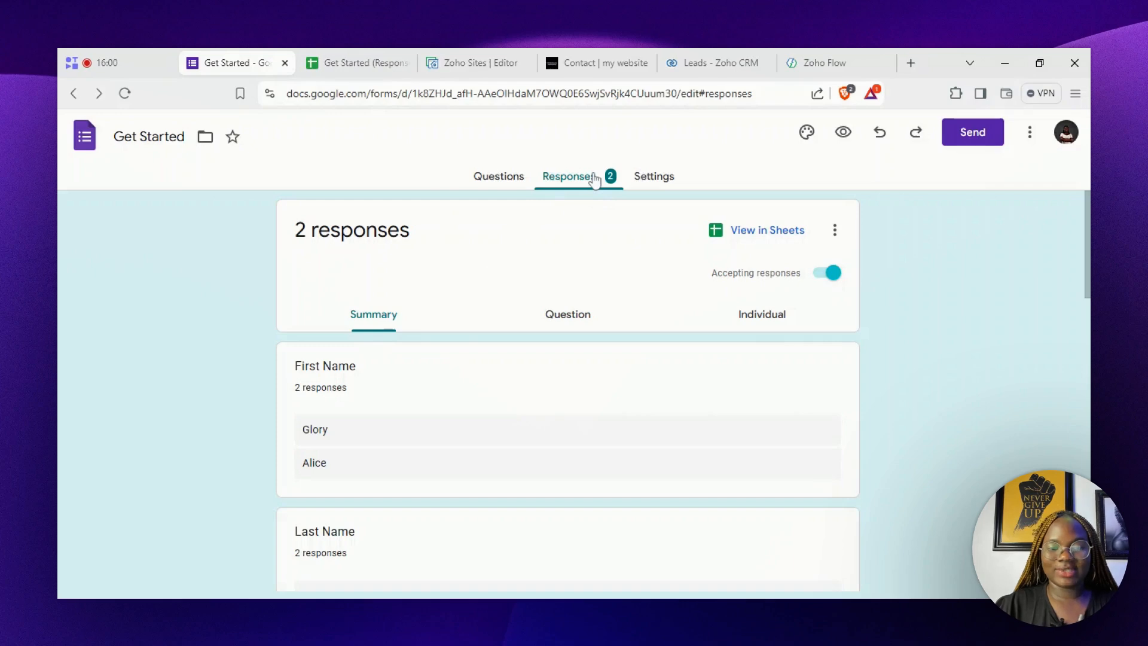
# Step: Switch from the form's responses to Zoho Flow and the Zoho CRM leads list to check the test submission
pyautogui.click(831, 66)
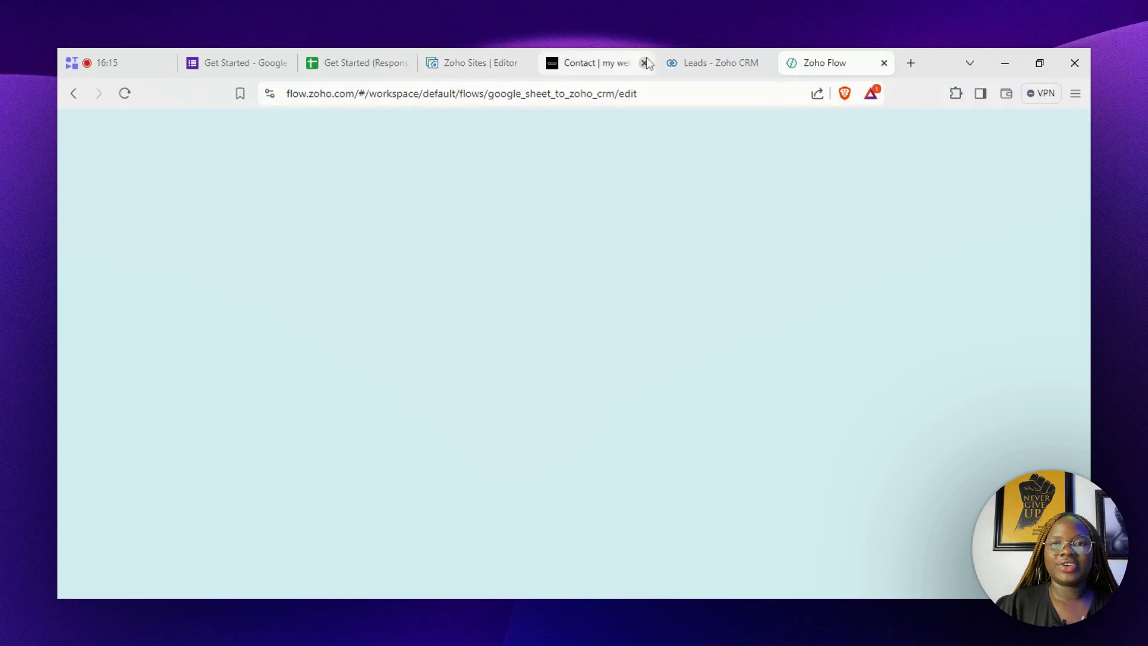
pyautogui.click(690, 65)
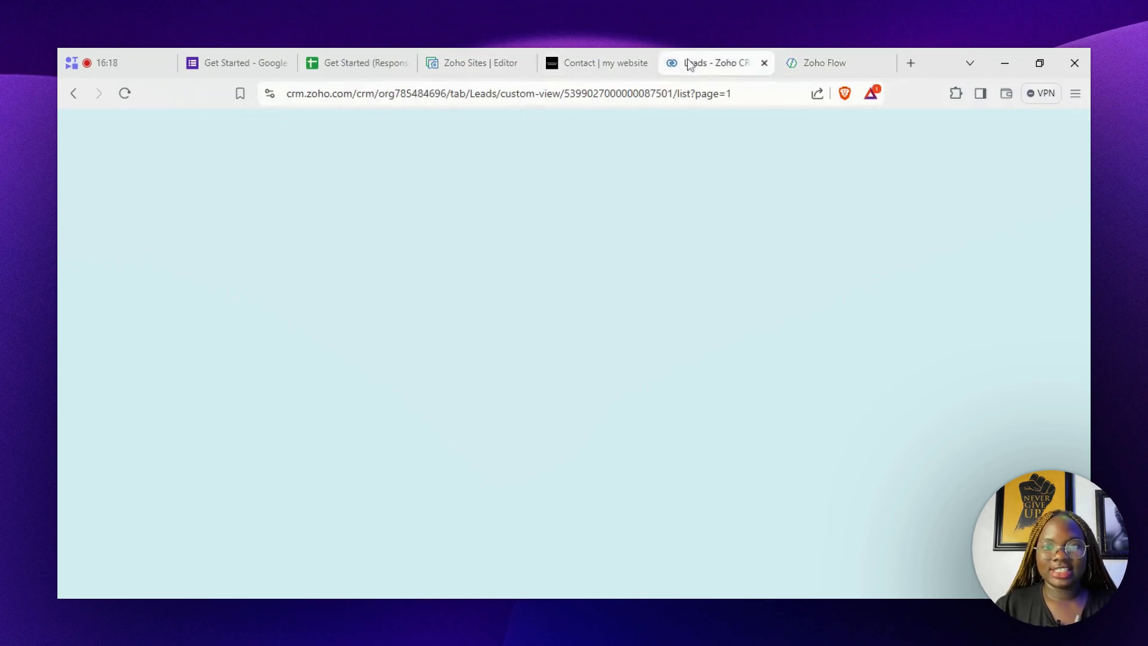